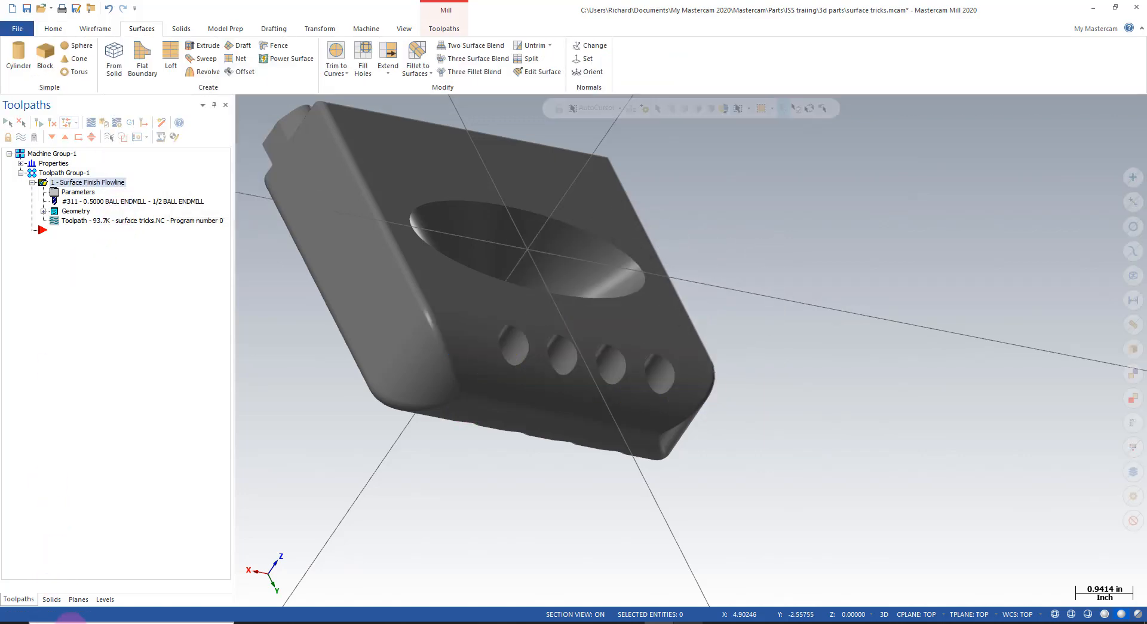
# Step: Name the active level 13 "surface trick"
pyautogui.click(104, 599)
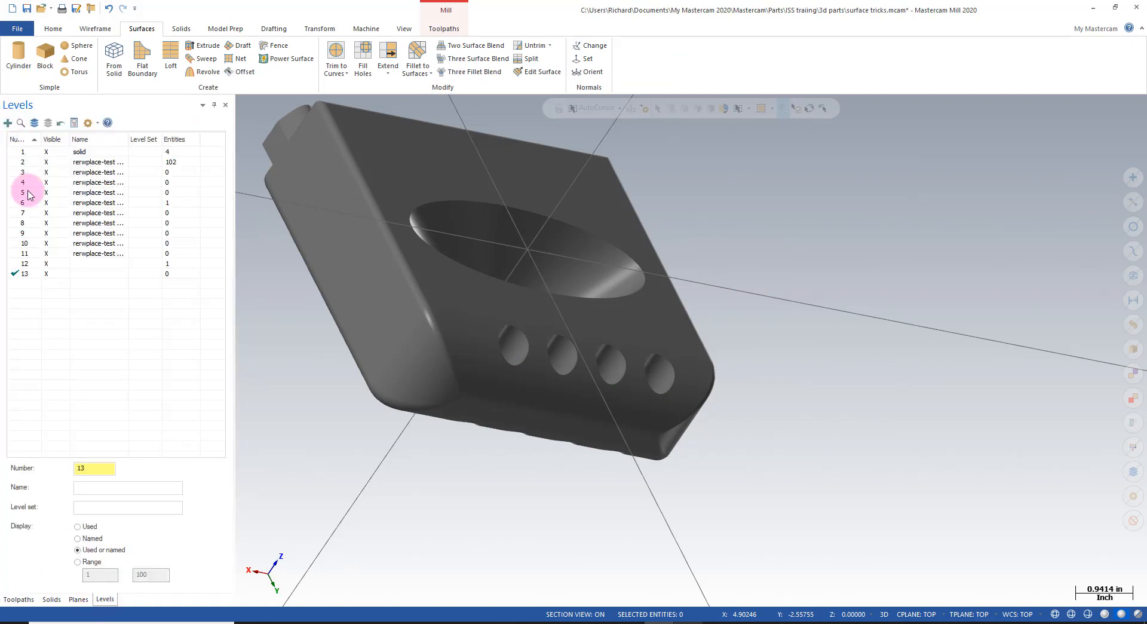
pyautogui.click(94, 279)
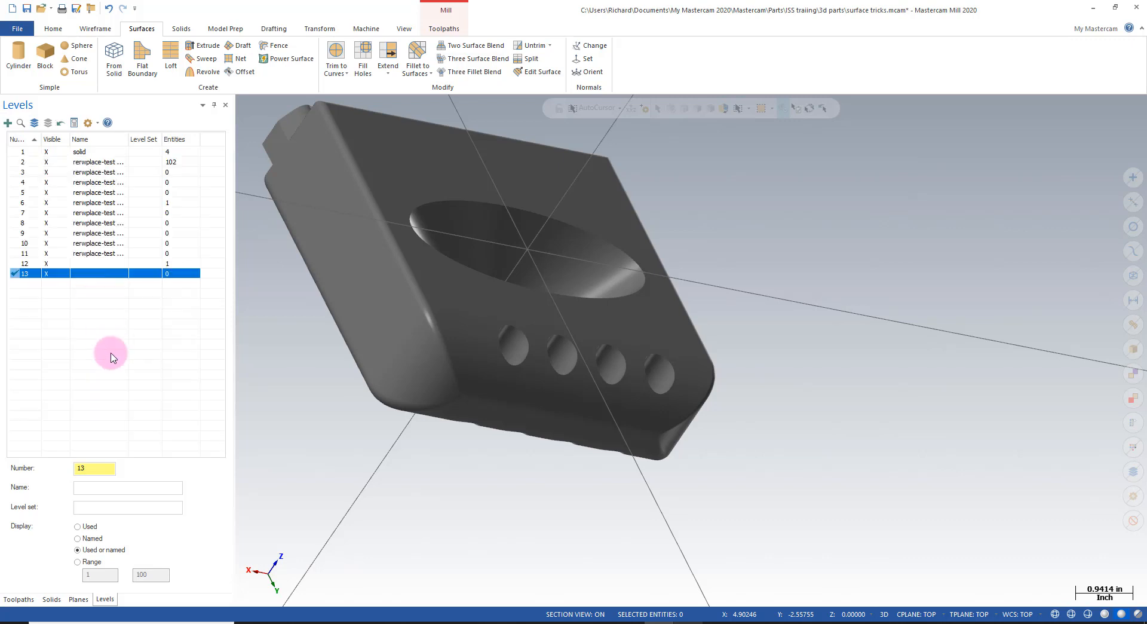
pyautogui.click(123, 489)
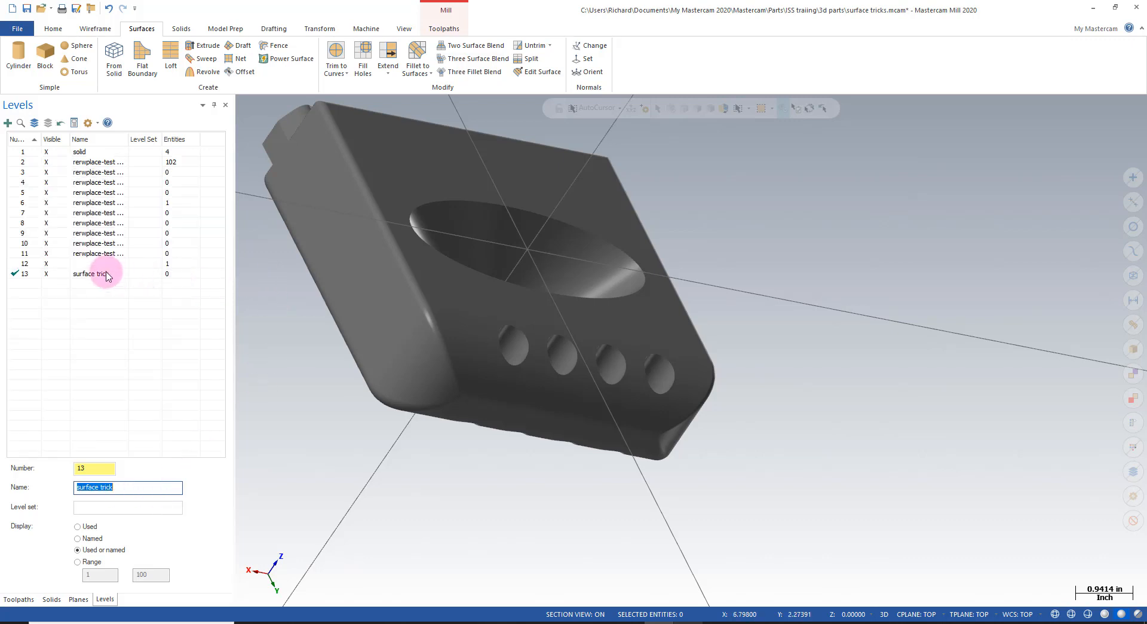
# Step: Create a surface from the solid's curved face with the four holes, keeping the original solid, and hide the solid level
pyautogui.click(125, 71)
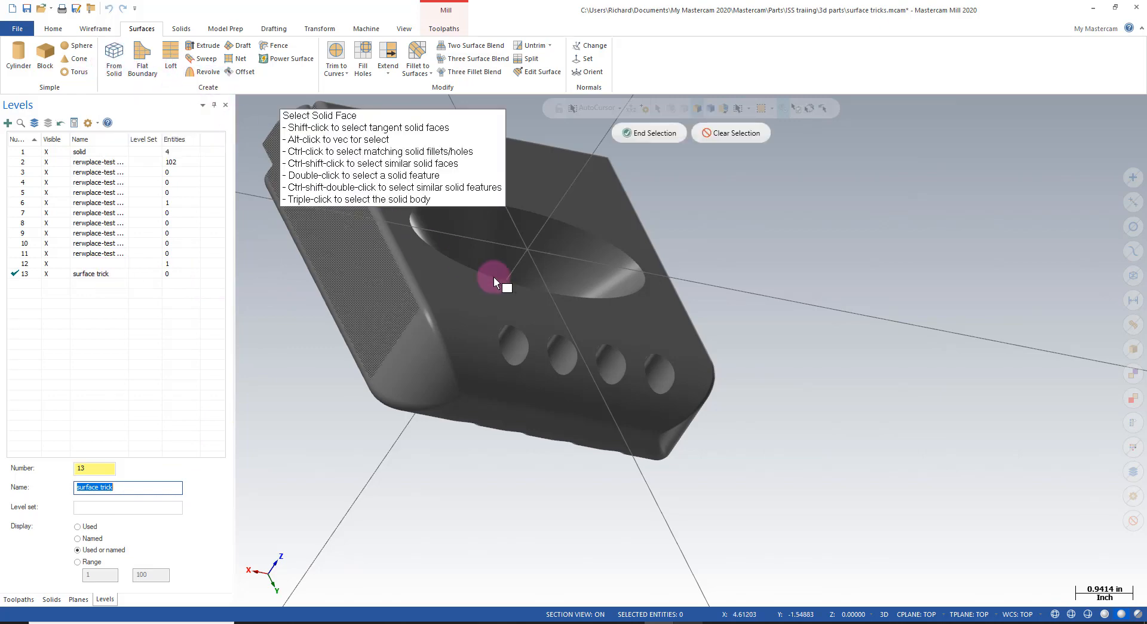
pyautogui.click(685, 383)
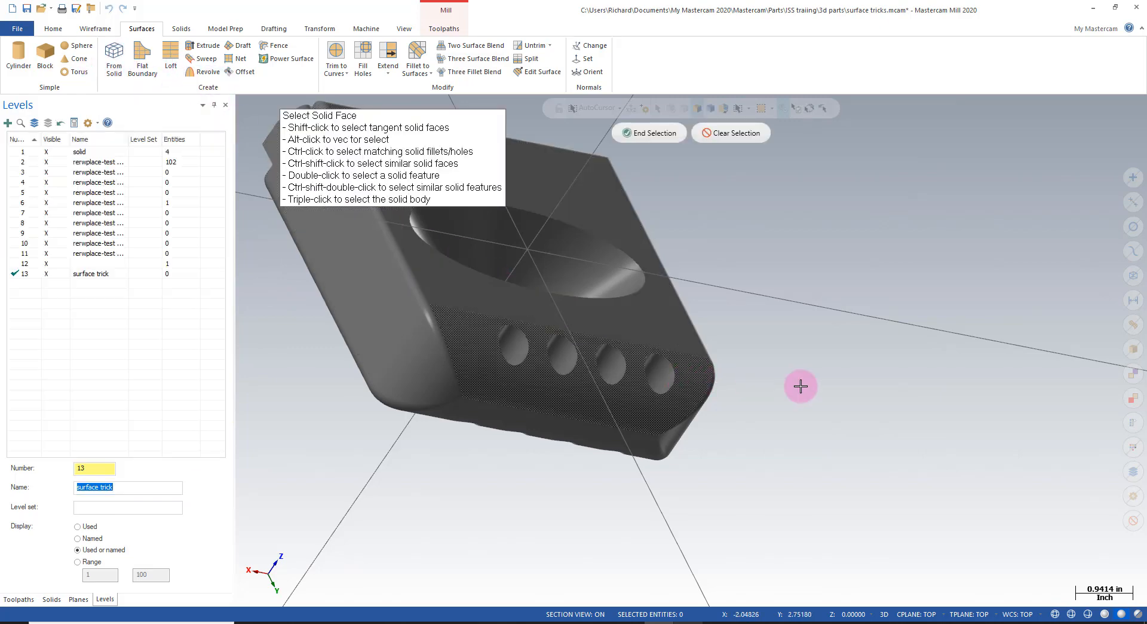
pyautogui.click(660, 143)
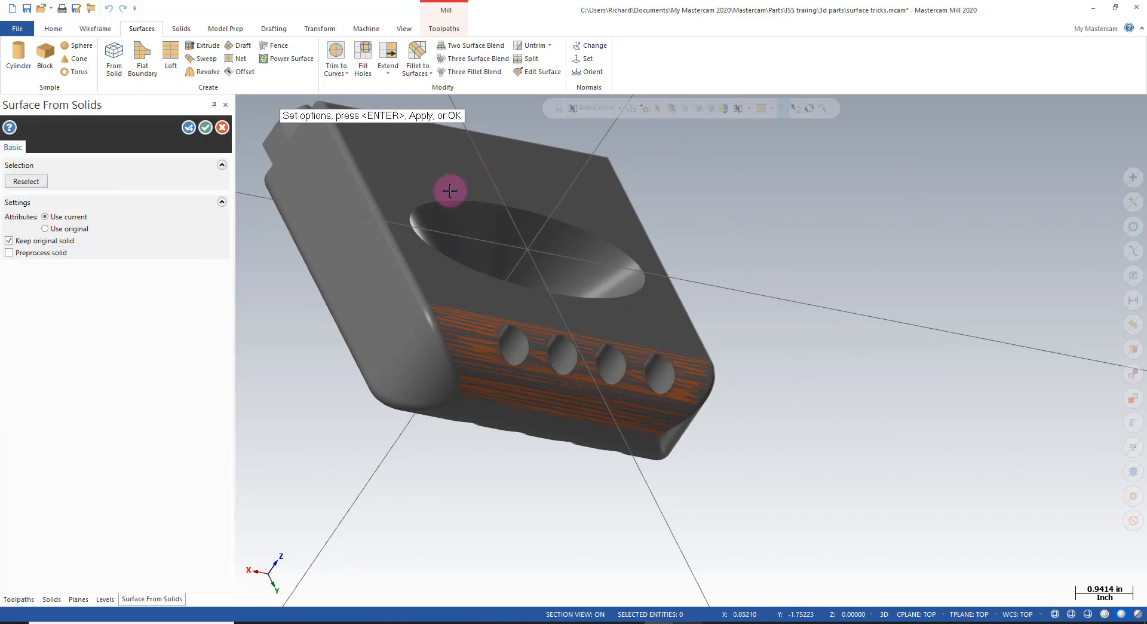
pyautogui.click(210, 127)
pyautogui.click(75, 208)
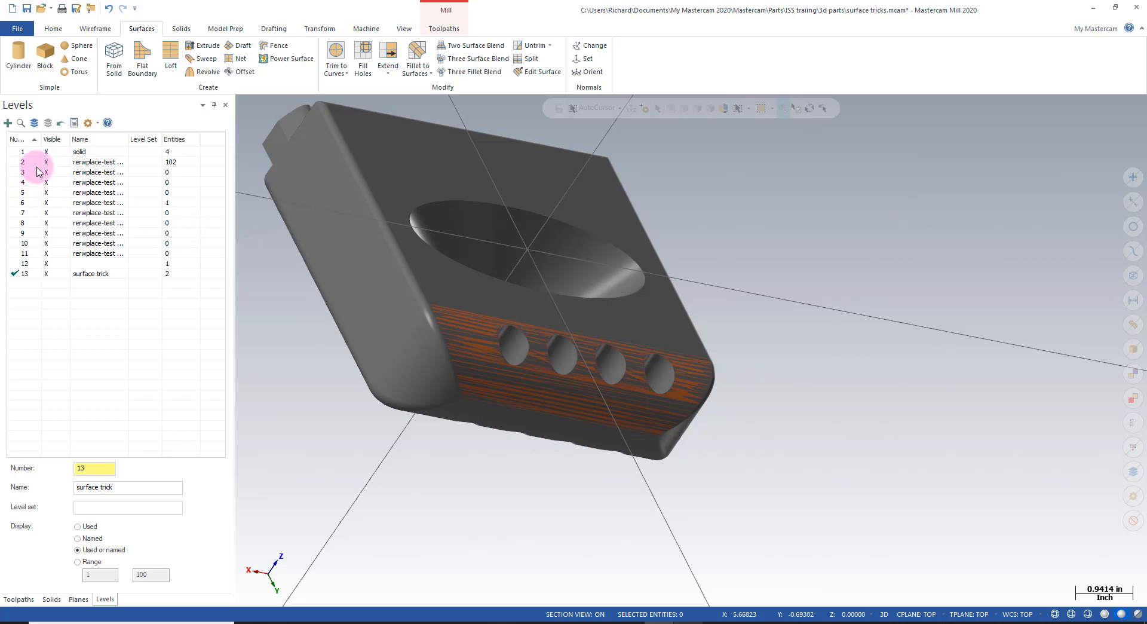
pyautogui.click(46, 153)
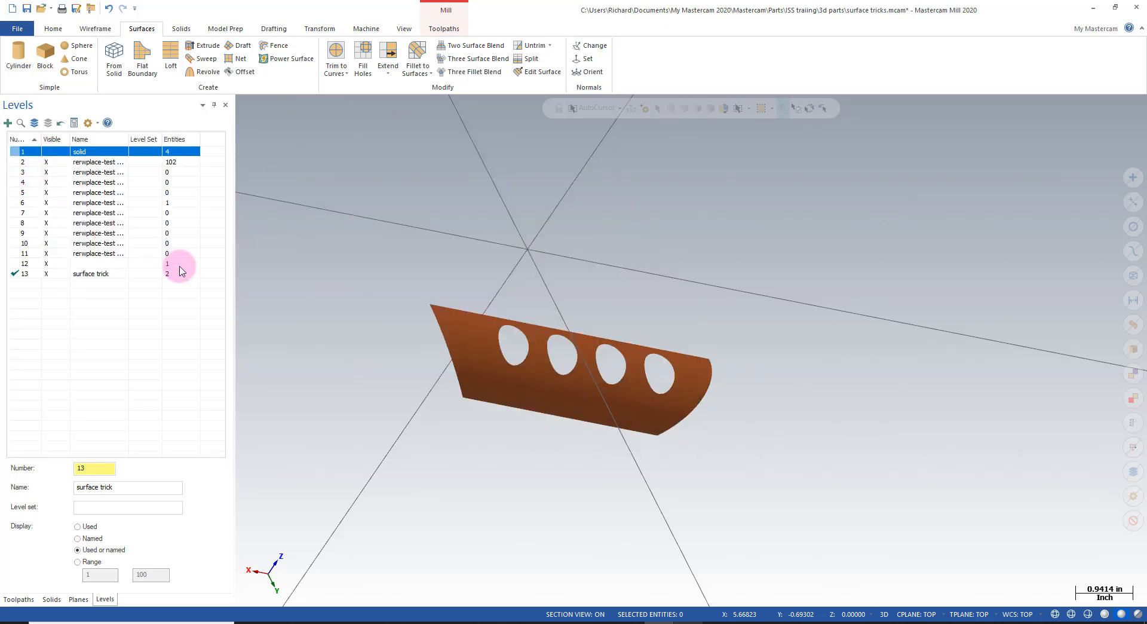
# Step: Remove only the leftmost hole's boundary from the curved surface, keeping the other internal boundaries
pyautogui.moveTo(450, 419); pyautogui.dragTo(594, 373, button='middle')
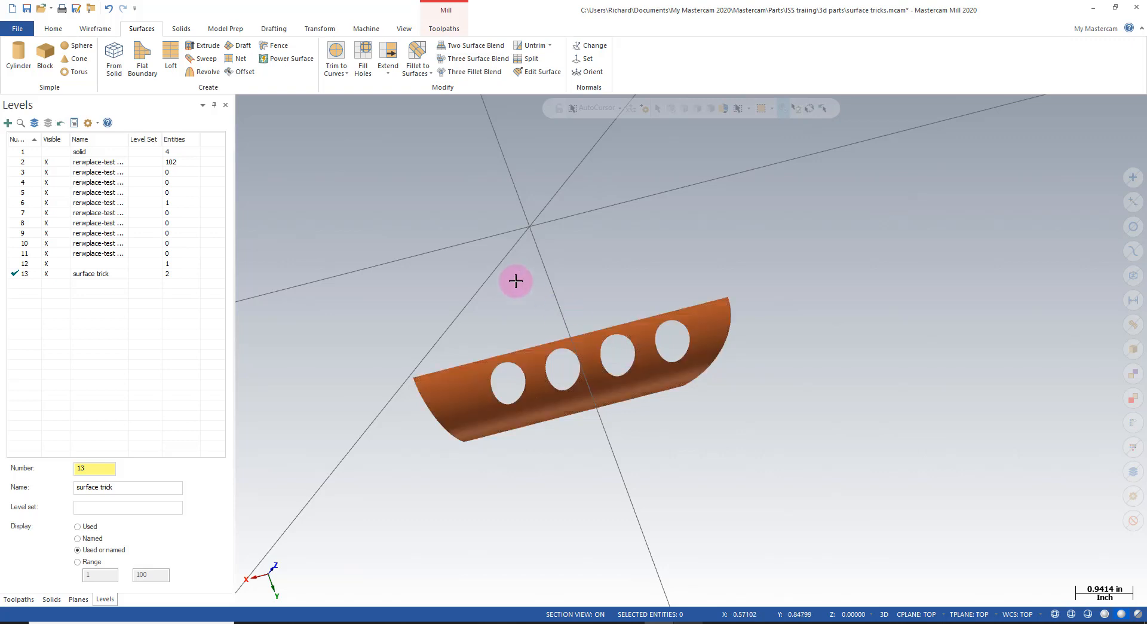
pyautogui.scroll(2, 510, 283)
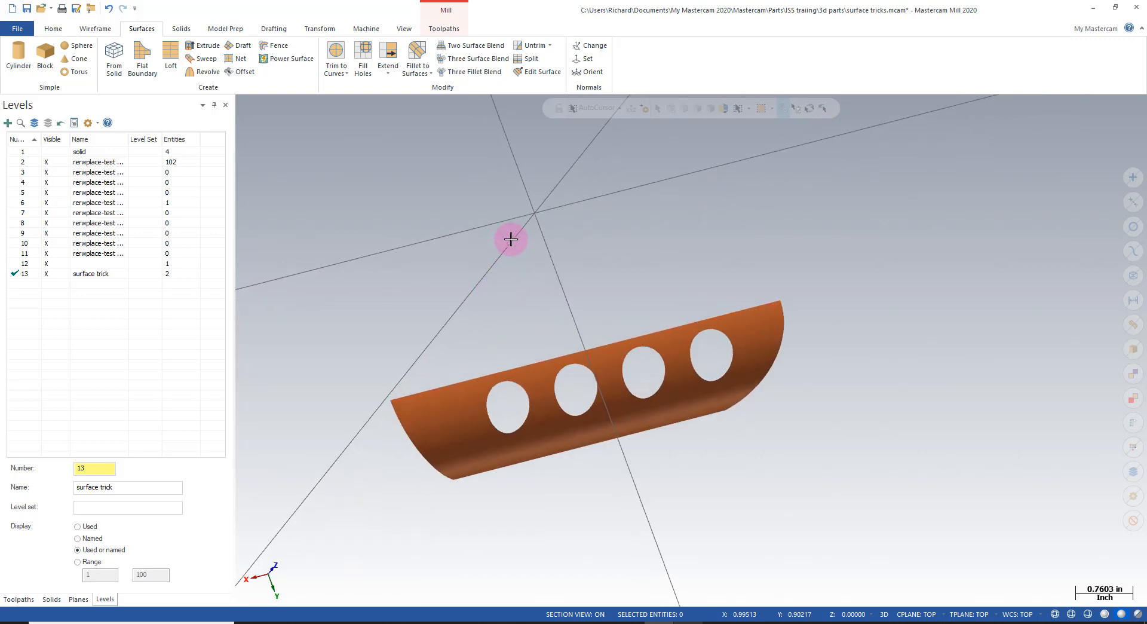
pyautogui.click(551, 45)
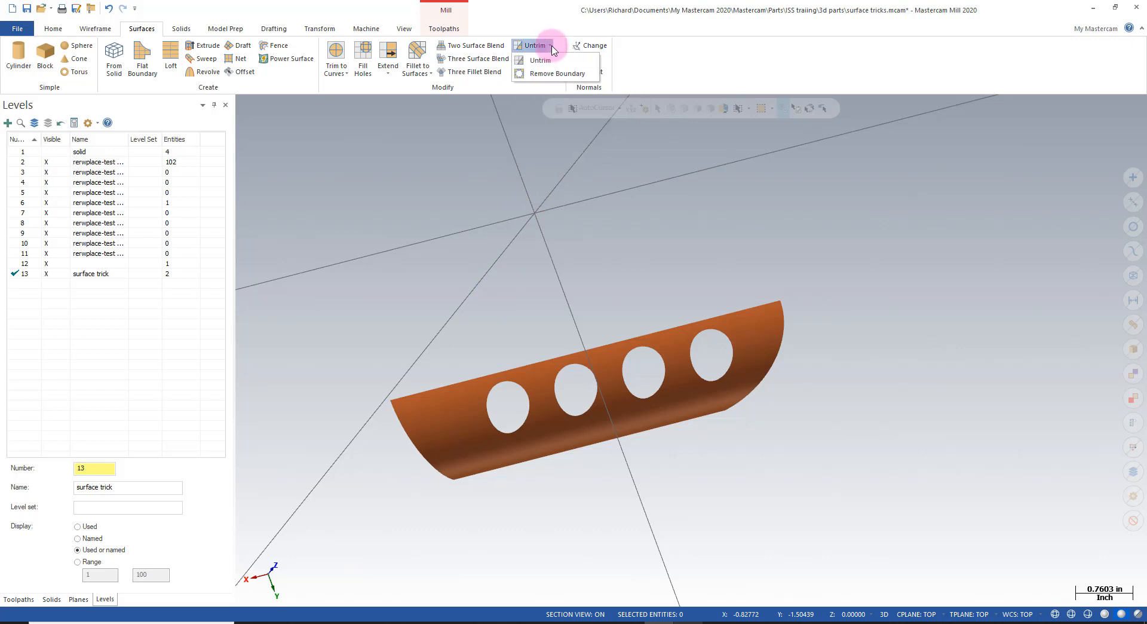
pyautogui.click(545, 73)
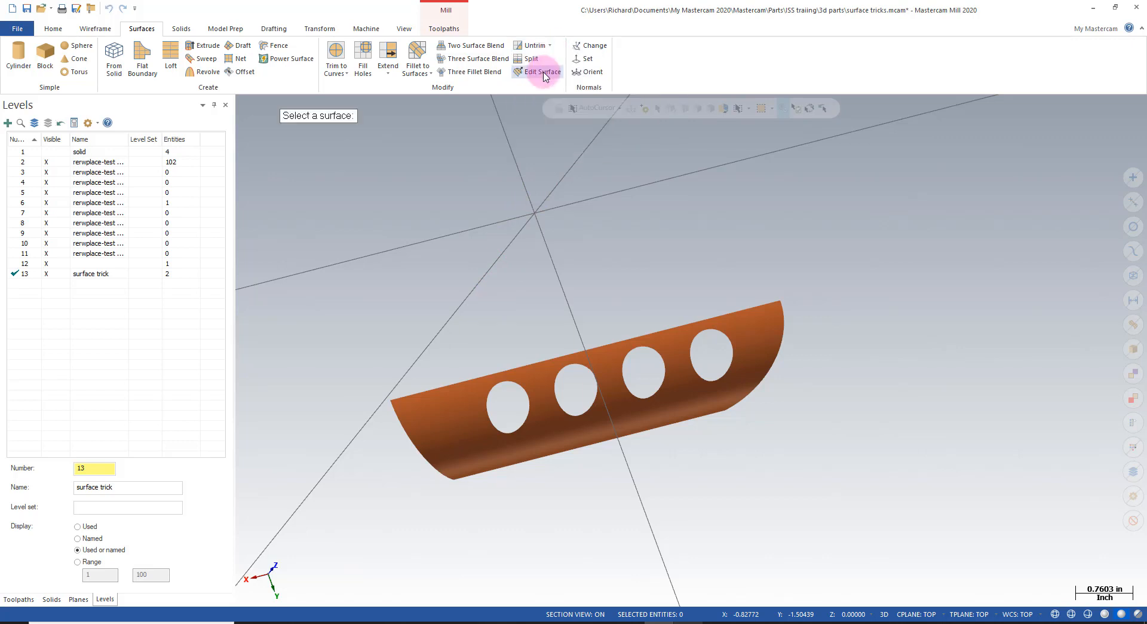
pyautogui.click(564, 431)
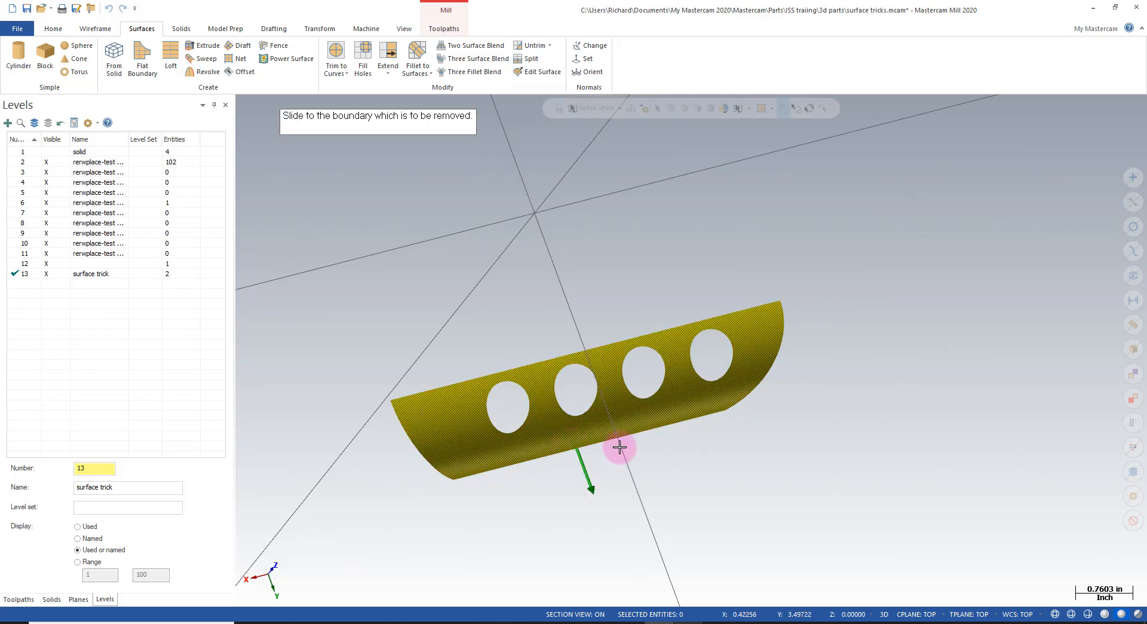
pyautogui.click(529, 406)
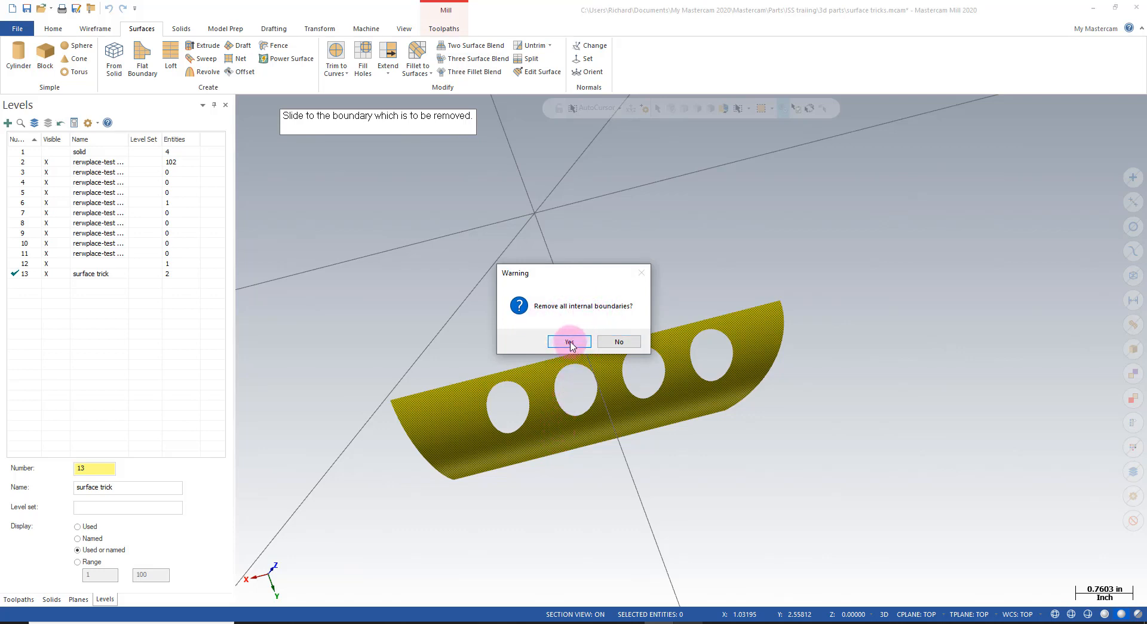
pyautogui.click(616, 344)
pyautogui.click(509, 420)
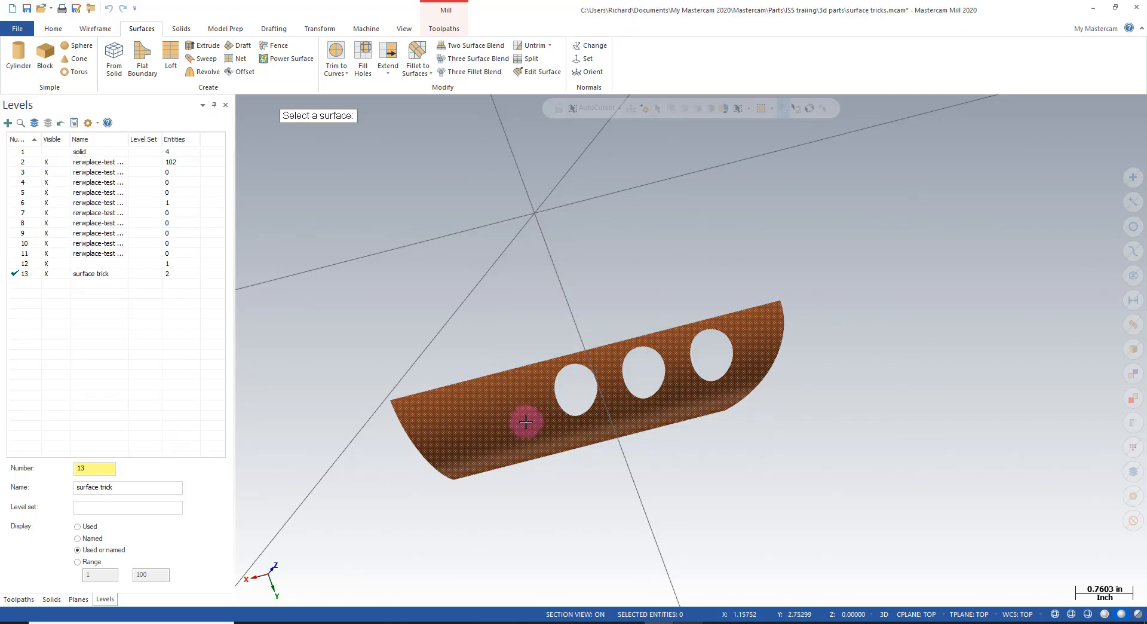
# Step: Remove all remaining internal boundaries from the curved surface, starting from the hole nearest the filled one
pyautogui.click(530, 416)
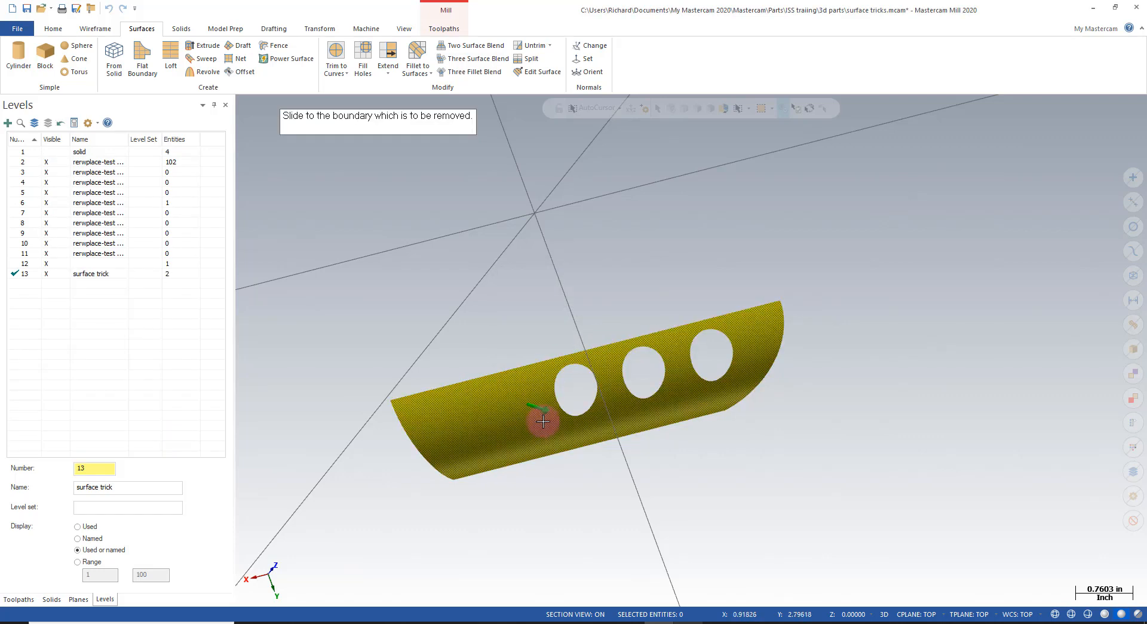
pyautogui.click(561, 406)
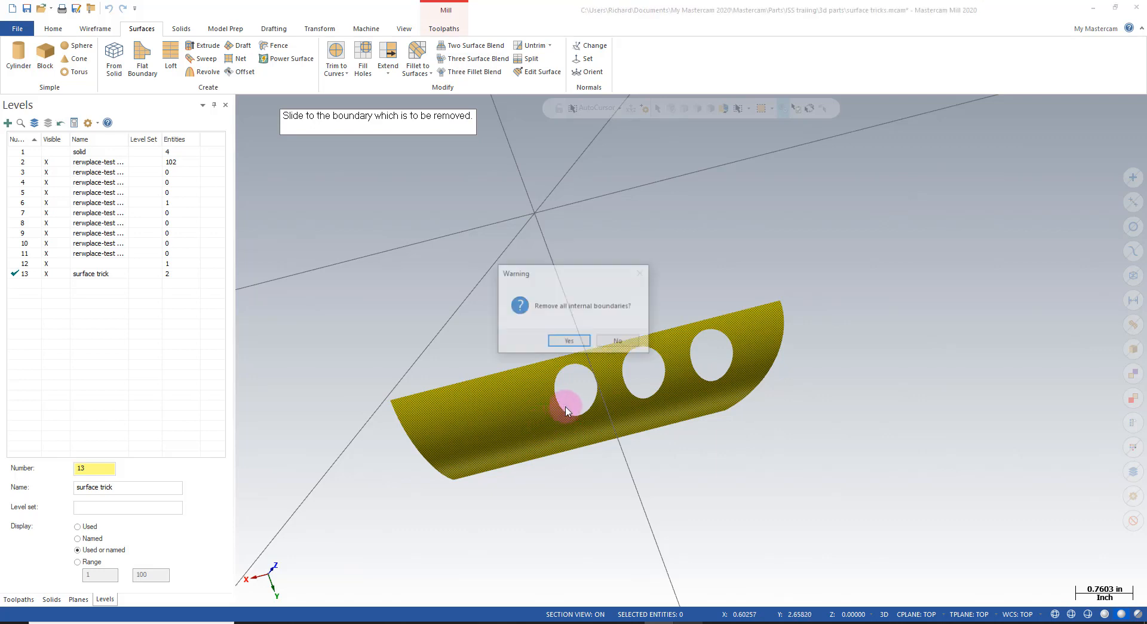
pyautogui.click(569, 342)
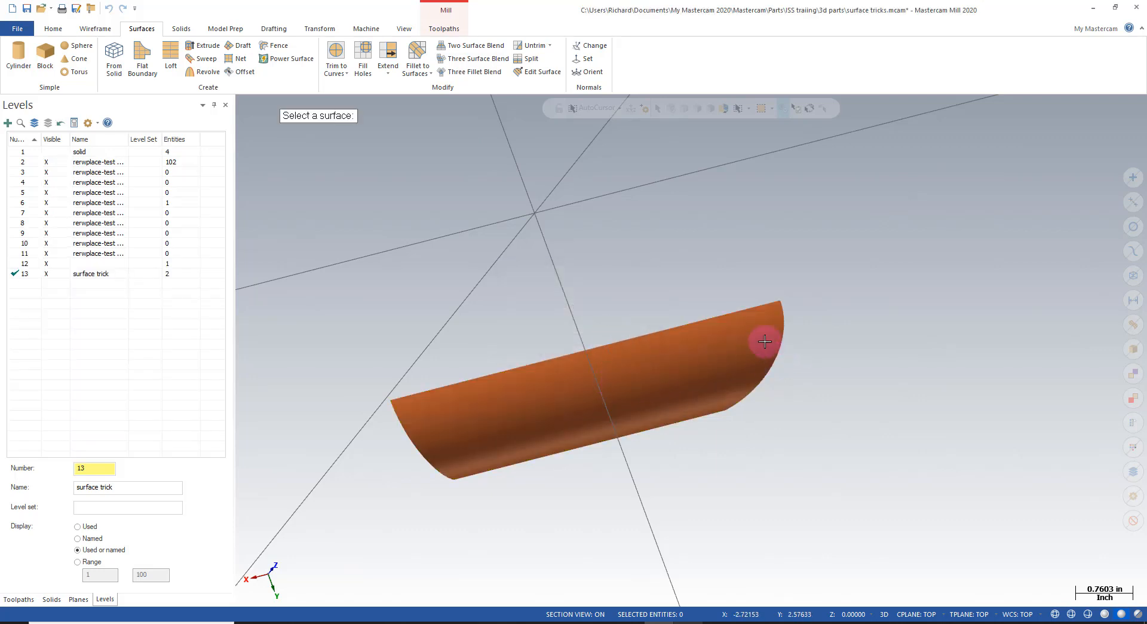
# Step: Replace the Surface Finish Flowline toolpath's drive surface with the filled curved surface, and backplot the regenerated toolpath
pyautogui.moveTo(681, 456)
pyautogui.mouseDown(button='middle')
pyautogui.moveTo(658, 420)
pyautogui.moveTo(663, 435)
pyautogui.mouseUp(button='middle')
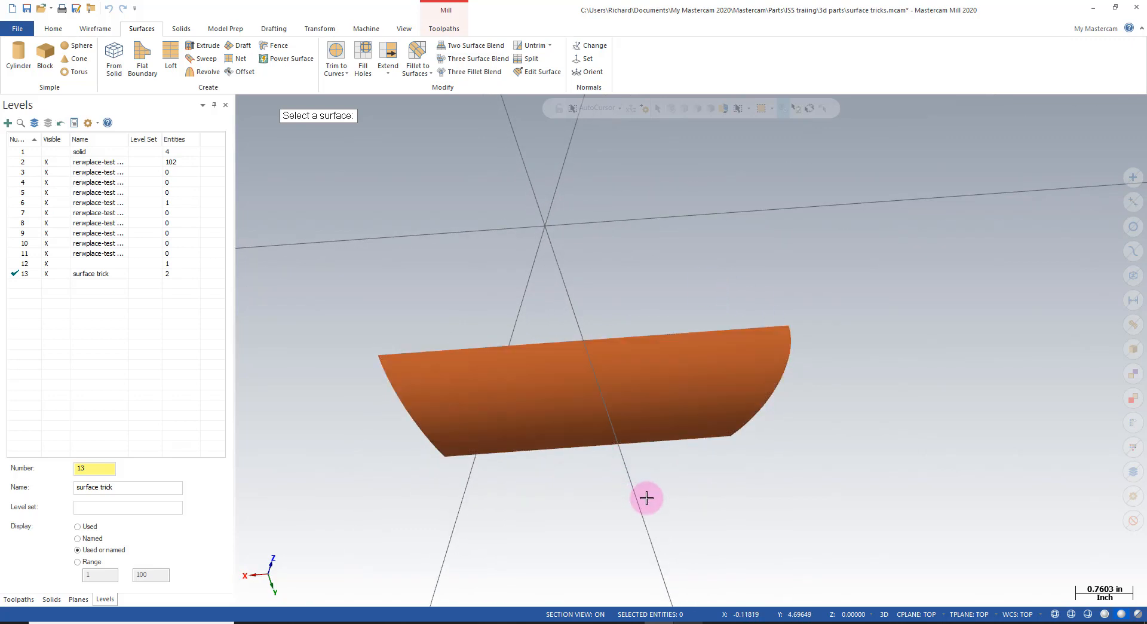
pyautogui.click(18, 598)
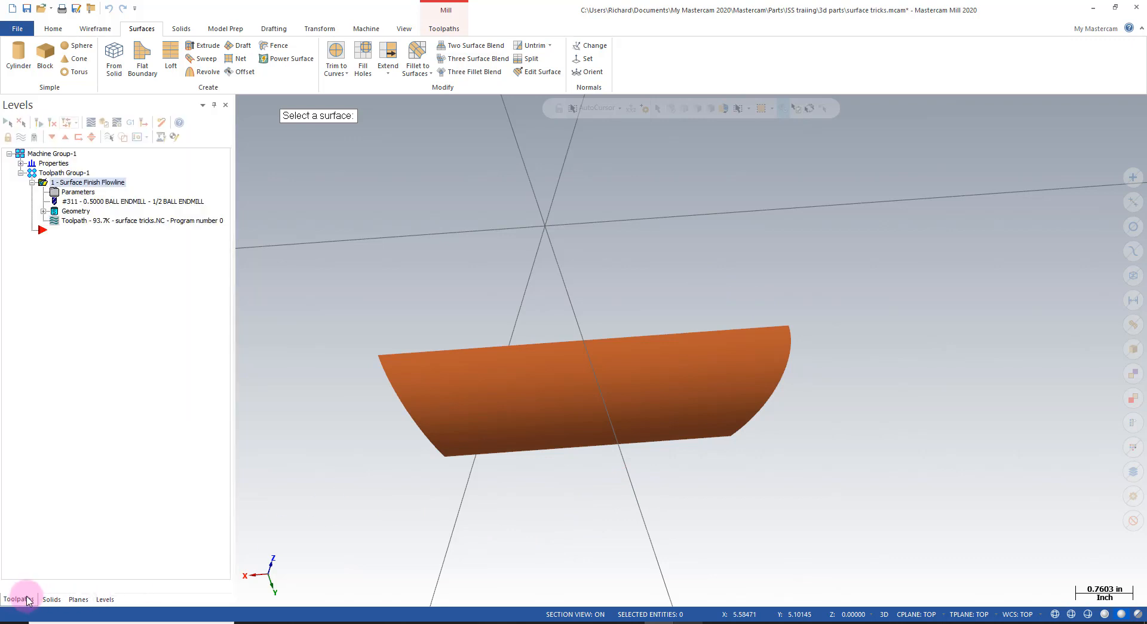
pyautogui.click(77, 213)
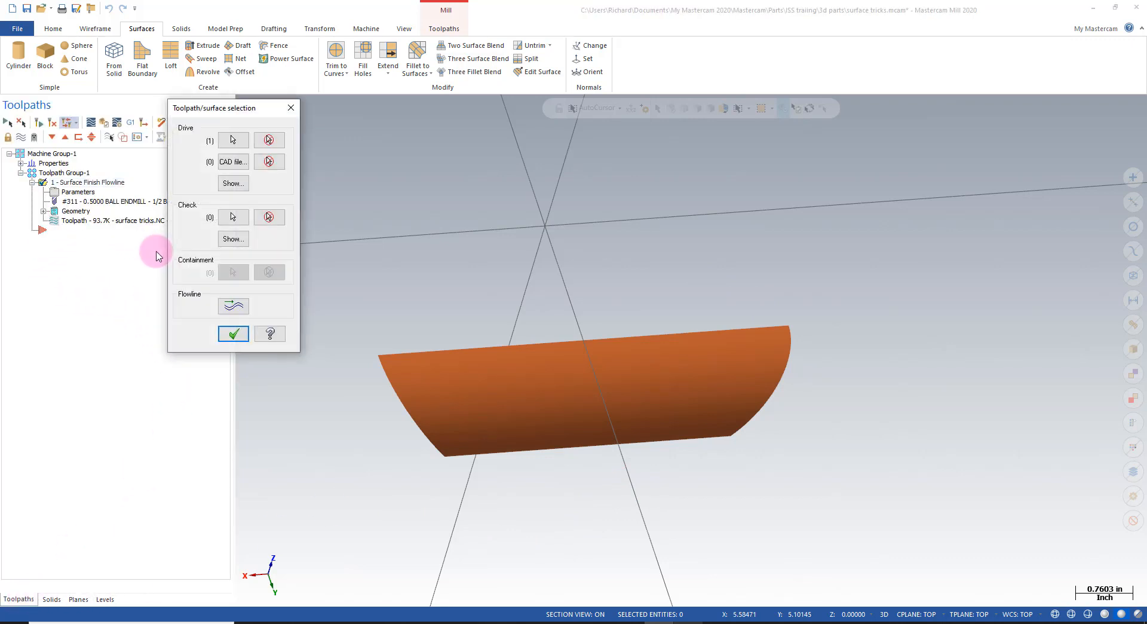
pyautogui.click(259, 143)
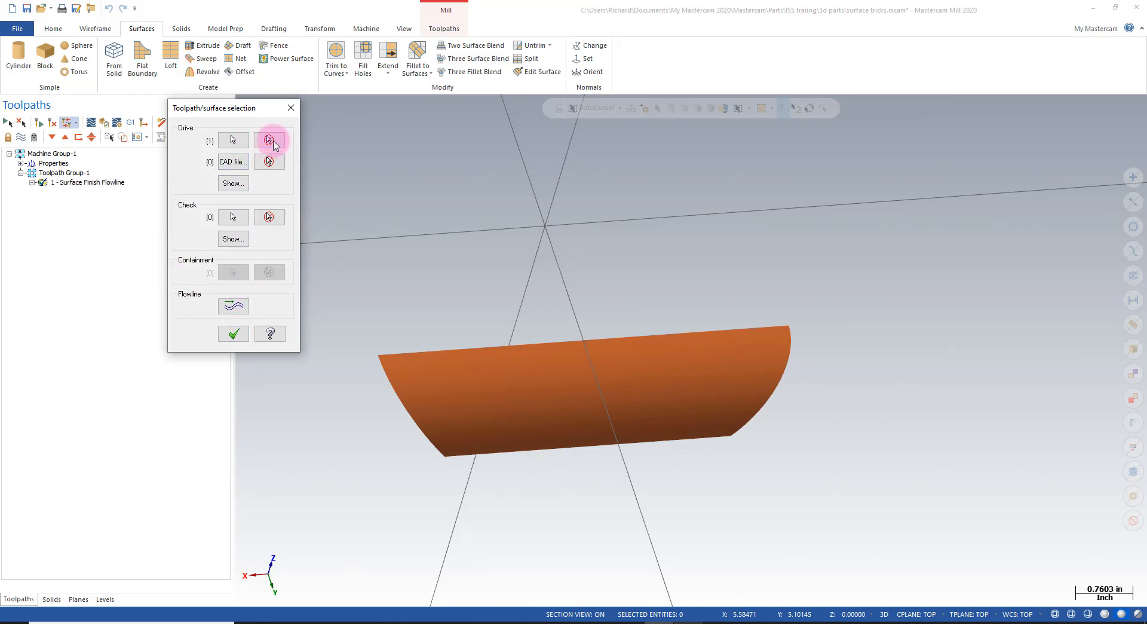
pyautogui.click(237, 141)
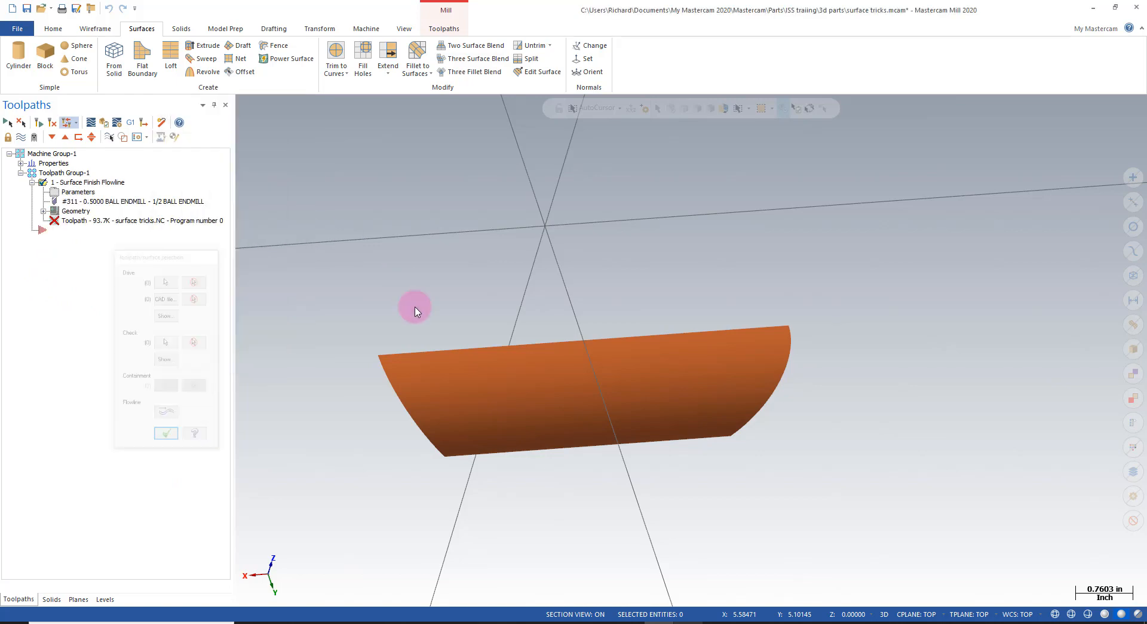
pyautogui.click(467, 402)
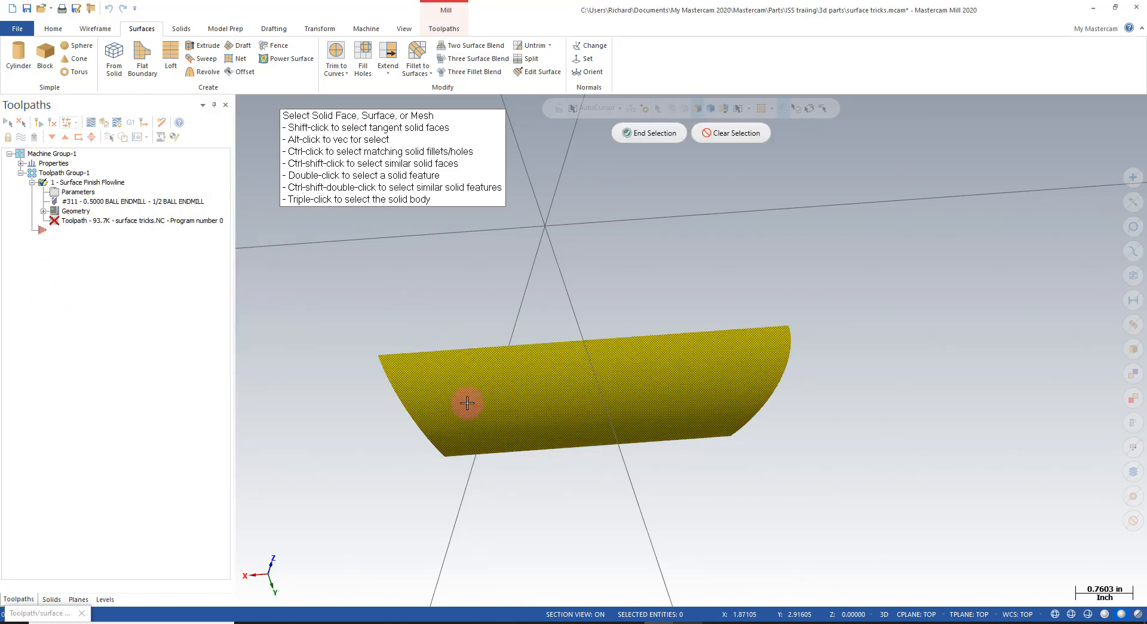
pyautogui.click(650, 133)
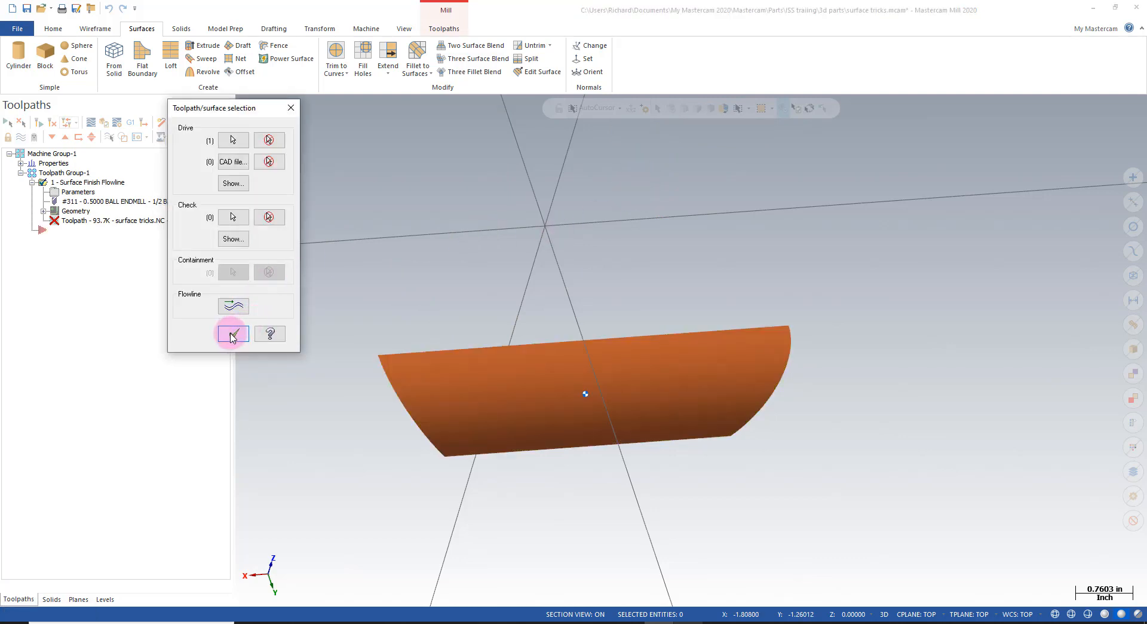
pyautogui.click(232, 334)
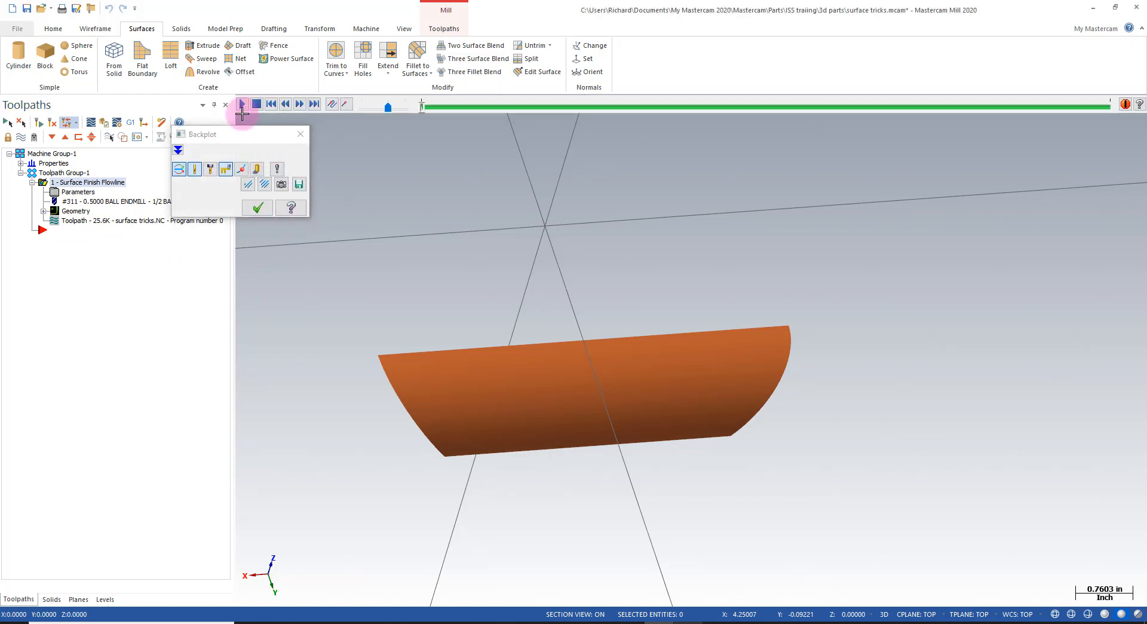
pyautogui.click(242, 109)
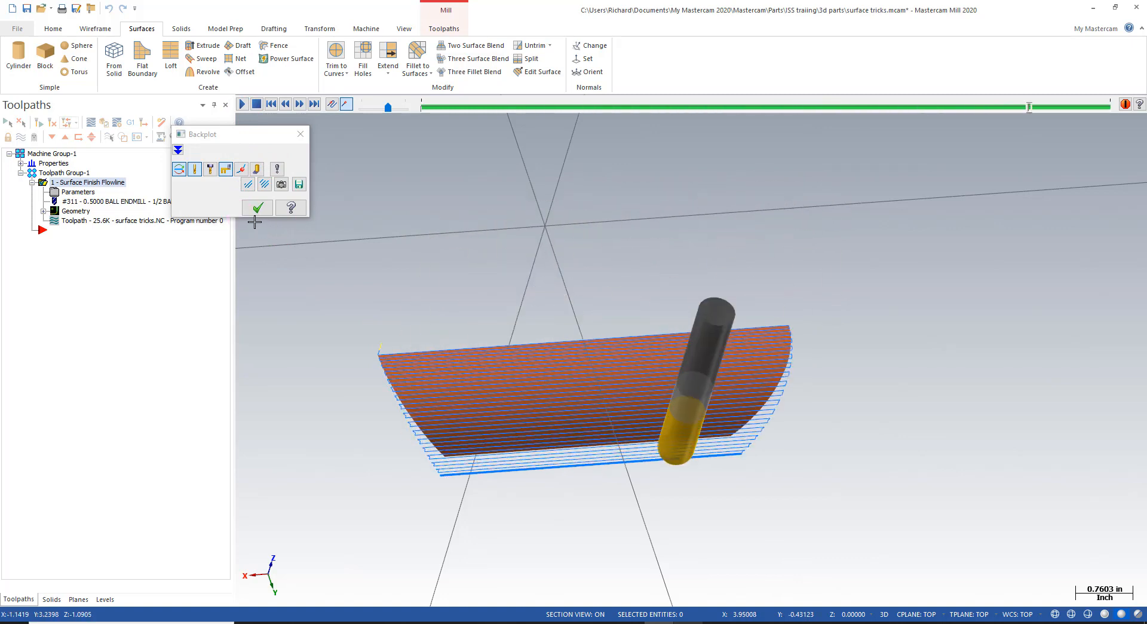
pyautogui.click(258, 207)
# Step: Untrim the curved surface to its full rectangular extent without keeping the original surface
pyautogui.click(533, 45)
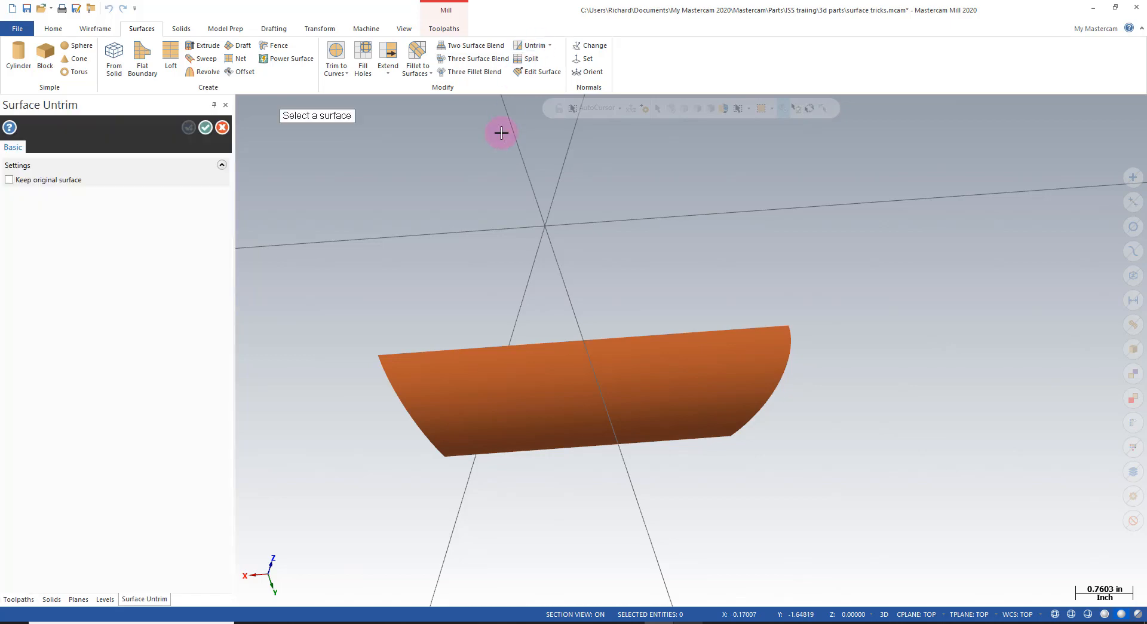
pyautogui.click(515, 398)
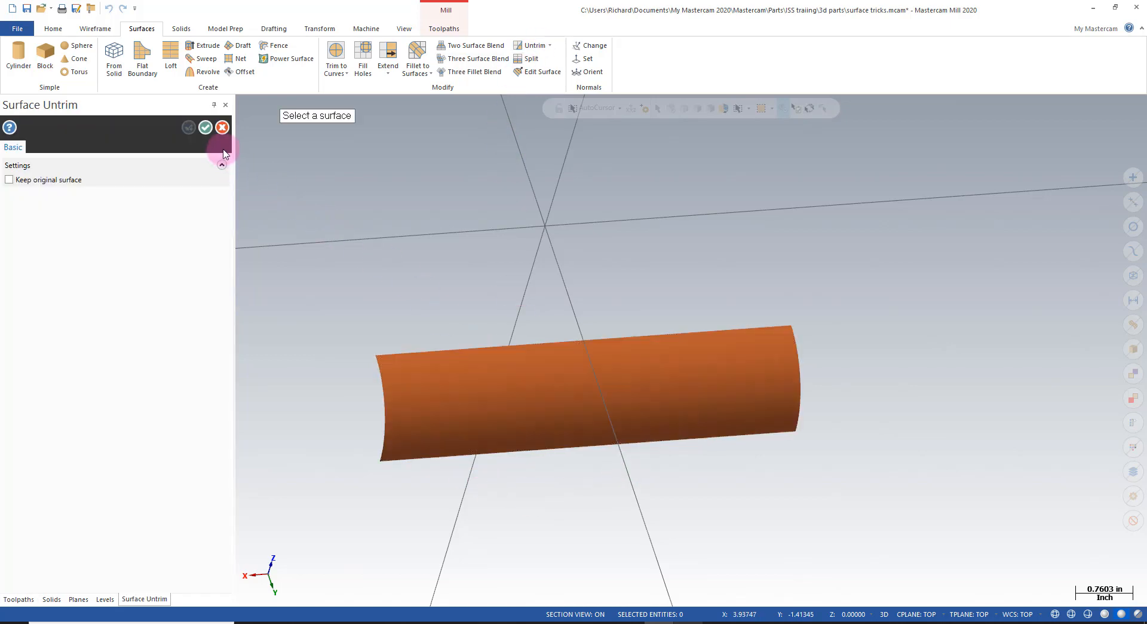
pyautogui.click(206, 126)
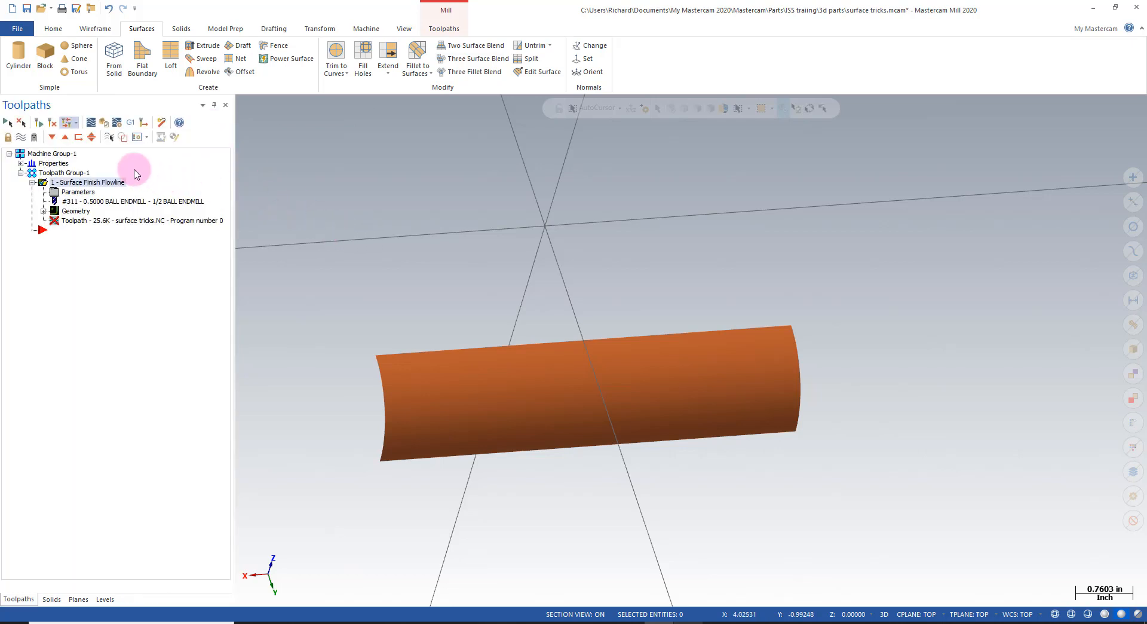
# Step: Regenerate the Surface Finish Flowline toolpath on the untrimmed surface and backplot it
pyautogui.click(52, 123)
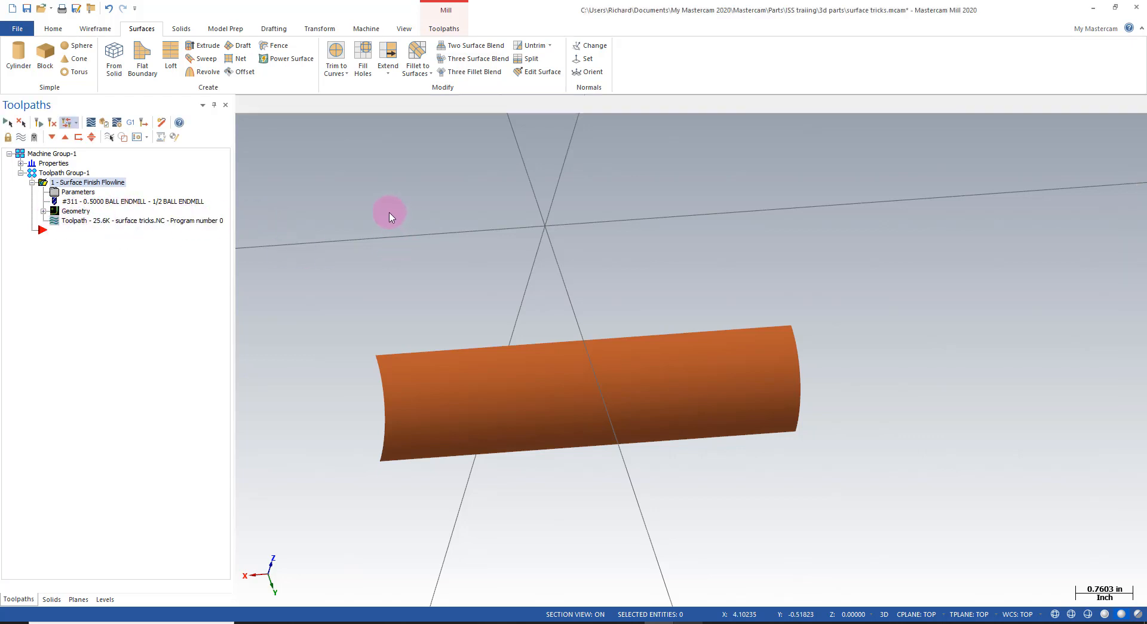
pyautogui.hotkey('alt', 't')
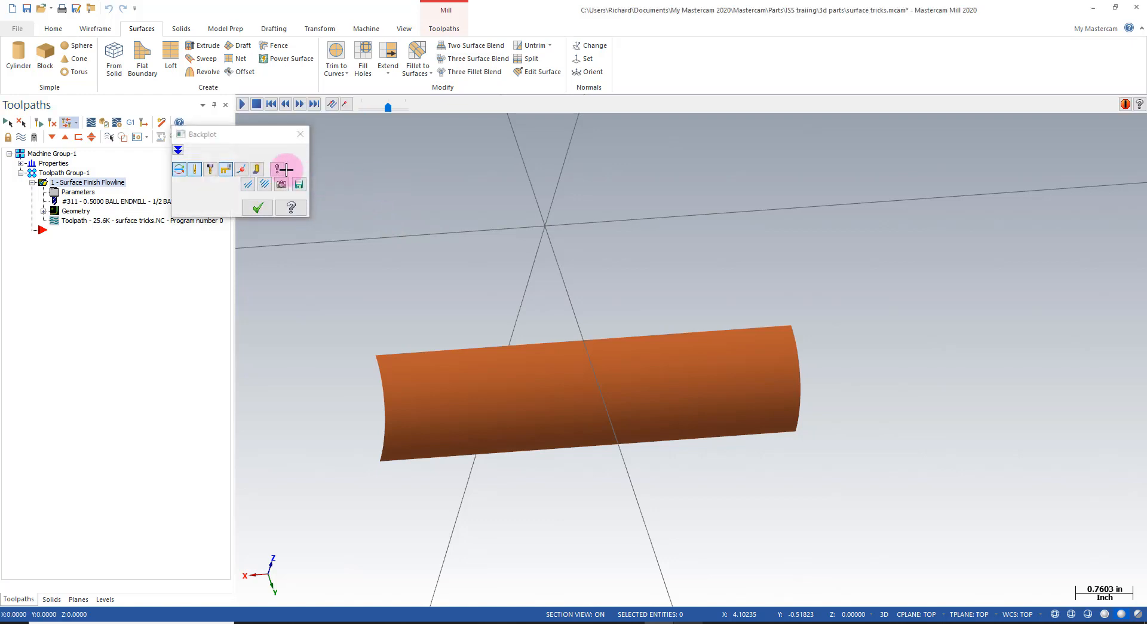
pyautogui.click(241, 105)
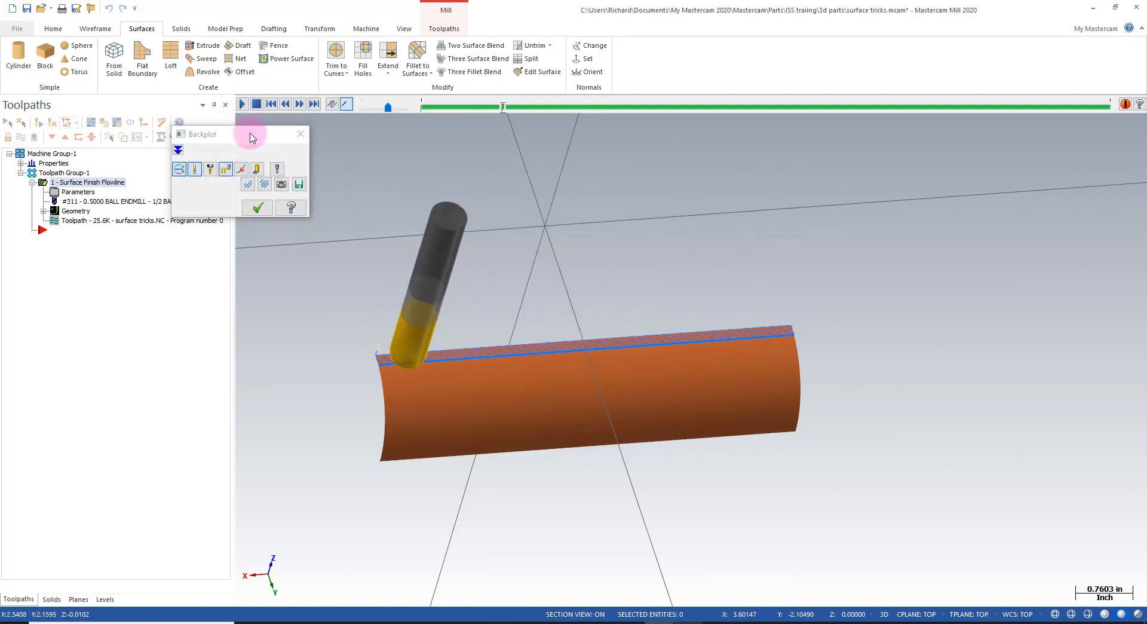
pyautogui.click(259, 209)
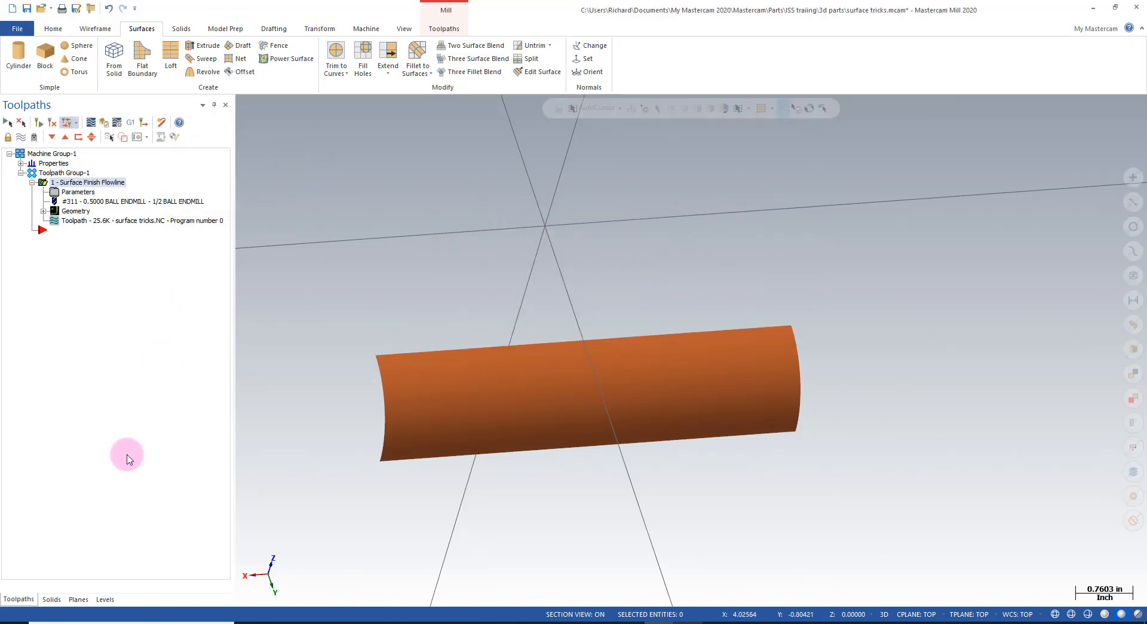
# Step: Show the solid level together with the surface and backplot the Surface Finish Flowline toolpath over the part
pyautogui.click(105, 599)
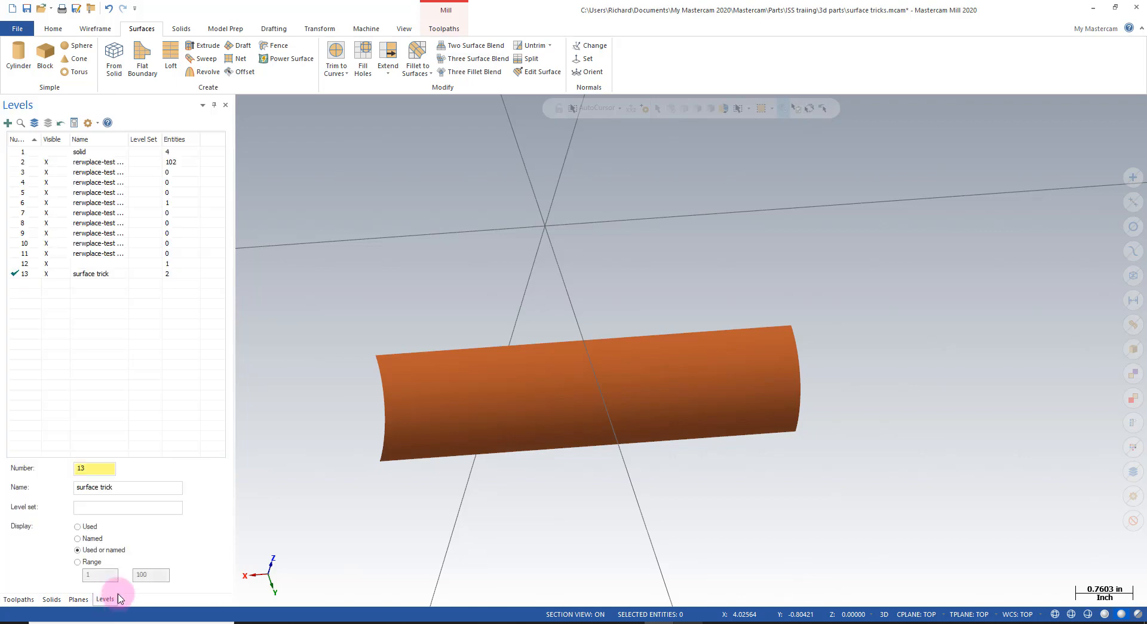
pyautogui.click(47, 150)
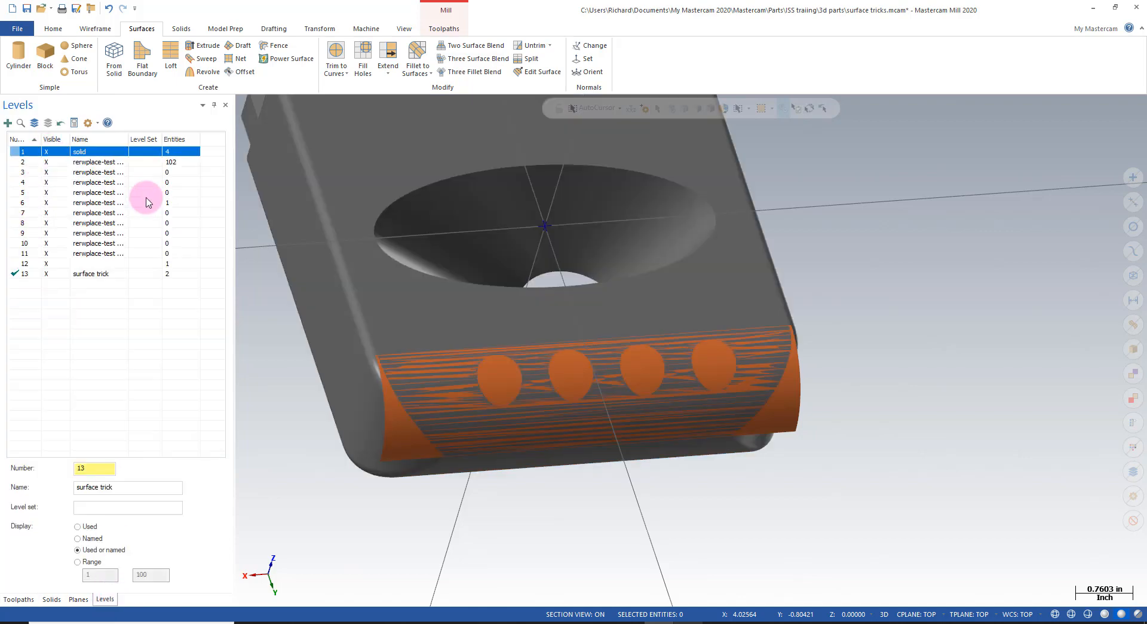
pyautogui.hotkey('alt', 'o')
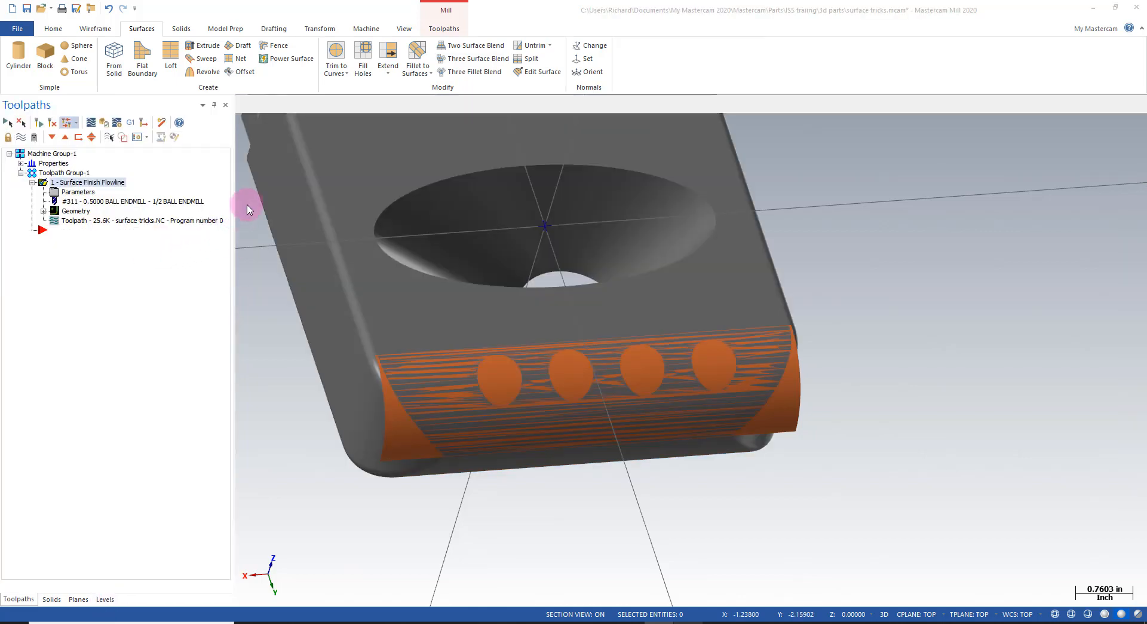
pyautogui.hotkey('alt', 't')
pyautogui.click(244, 103)
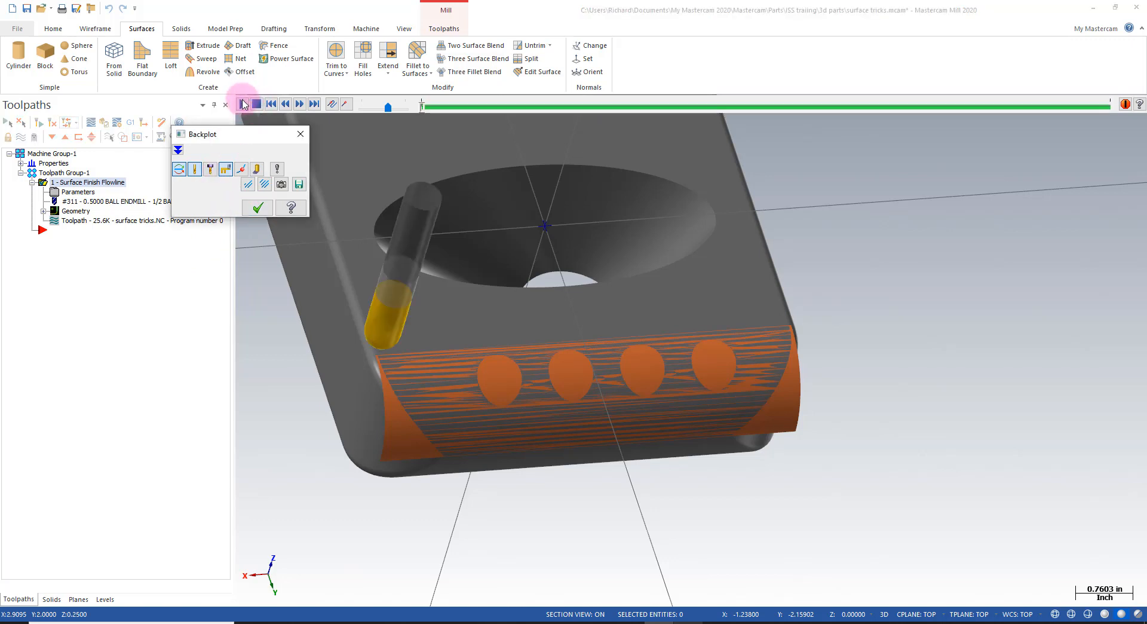
pyautogui.click(254, 171)
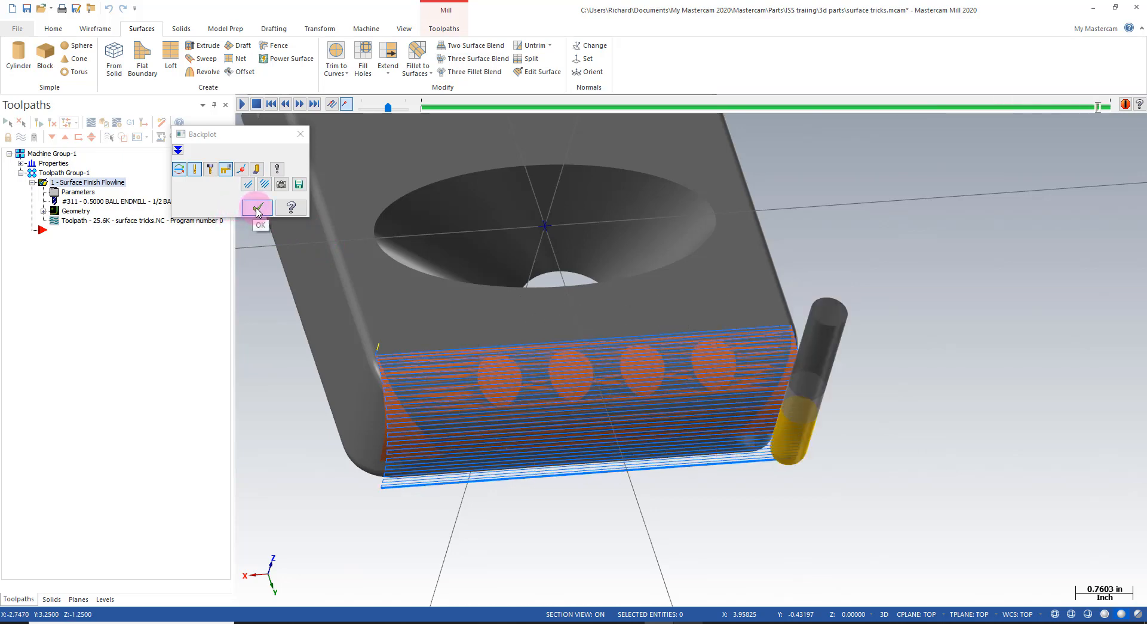
pyautogui.click(257, 209)
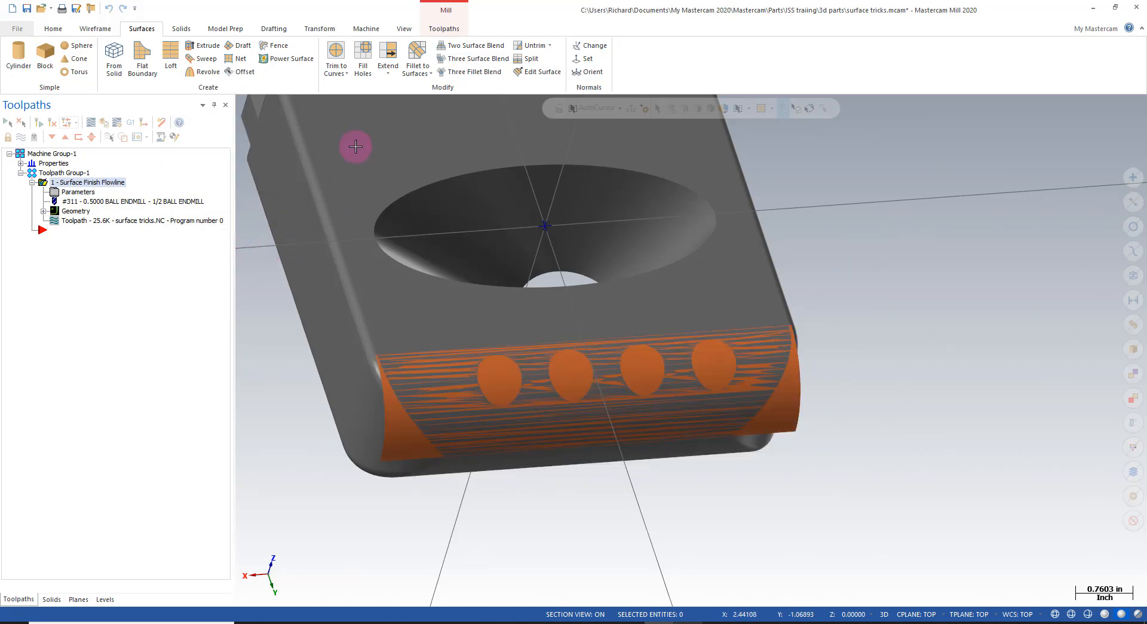
# Step: Extend the untrimmed curved surface non-linearly by 0.1 from its right-hand end edge, without keeping the original surface
pyautogui.click(543, 72)
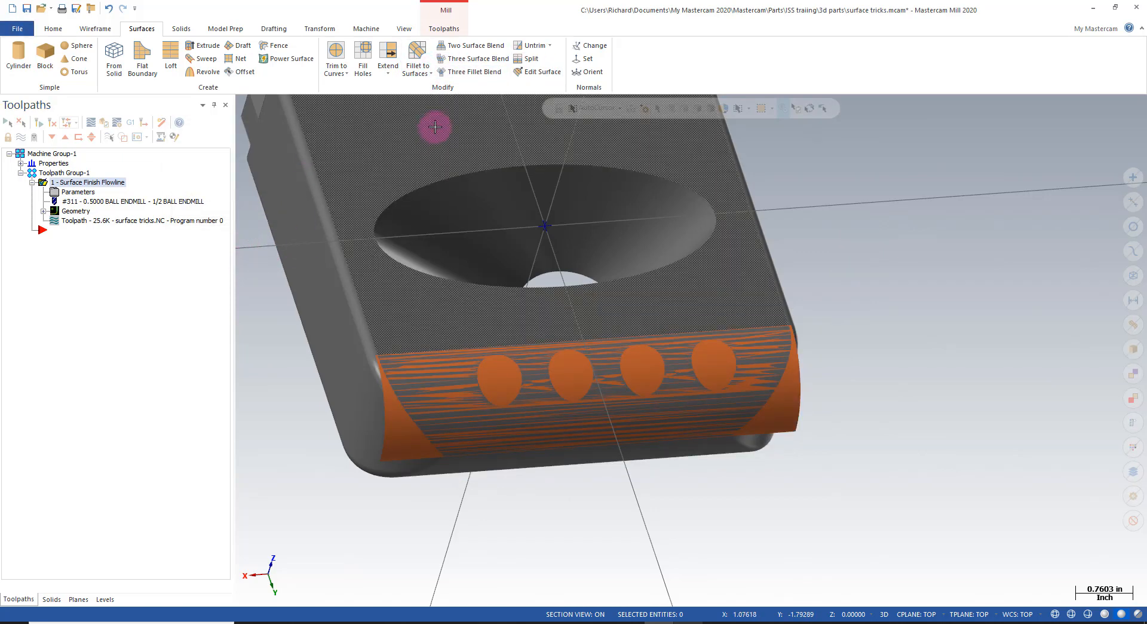
pyautogui.click(391, 66)
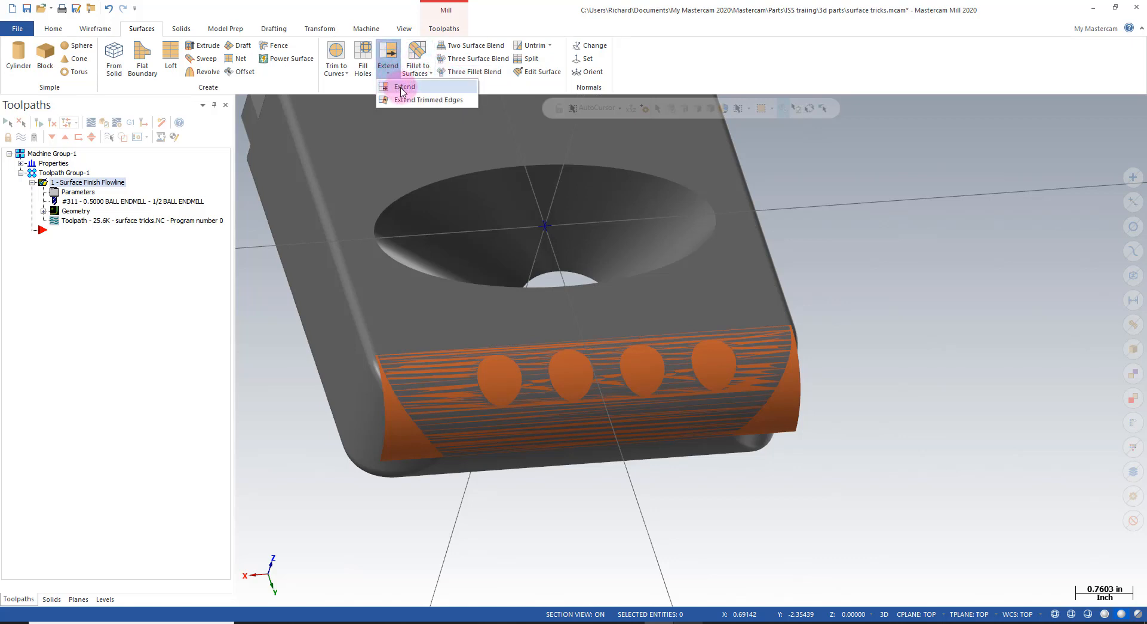
pyautogui.click(402, 87)
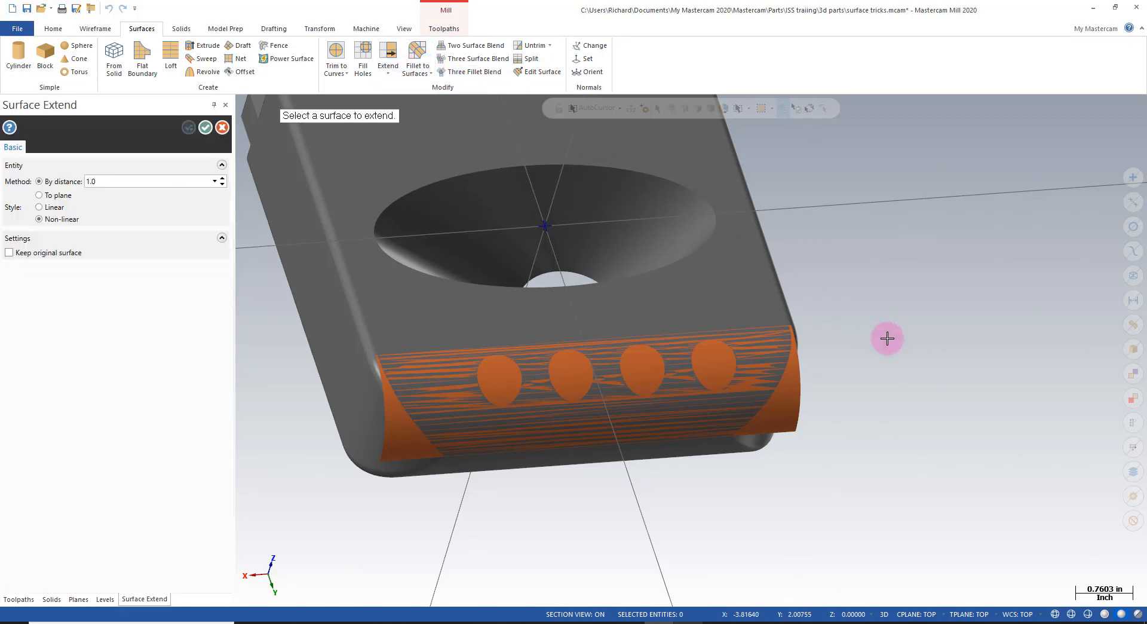
pyautogui.click(799, 375)
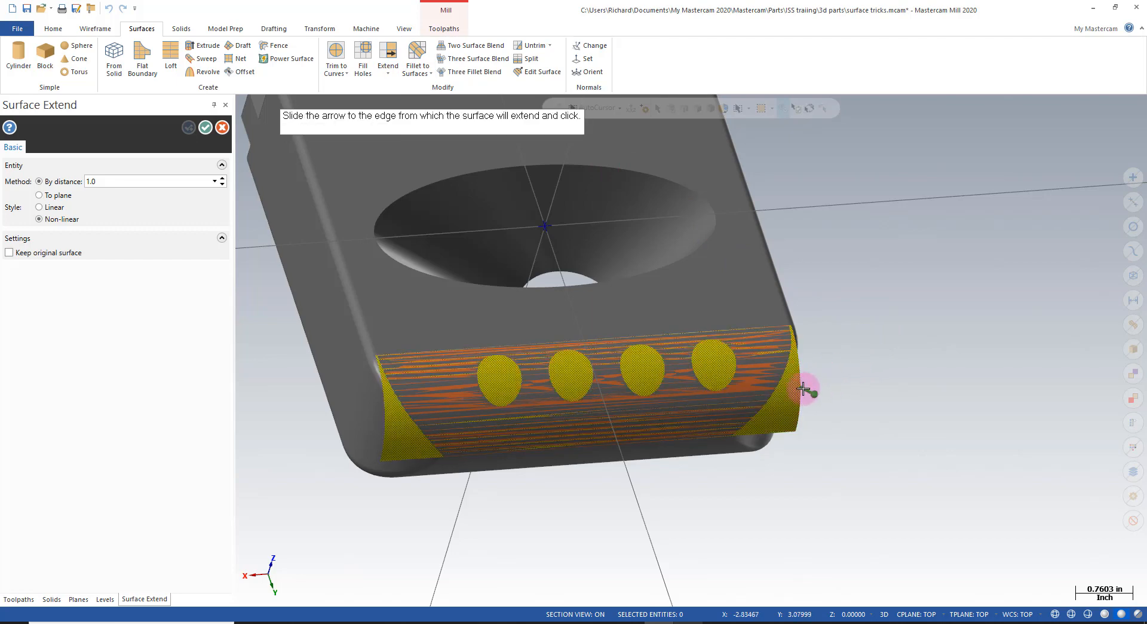
pyautogui.click(802, 389)
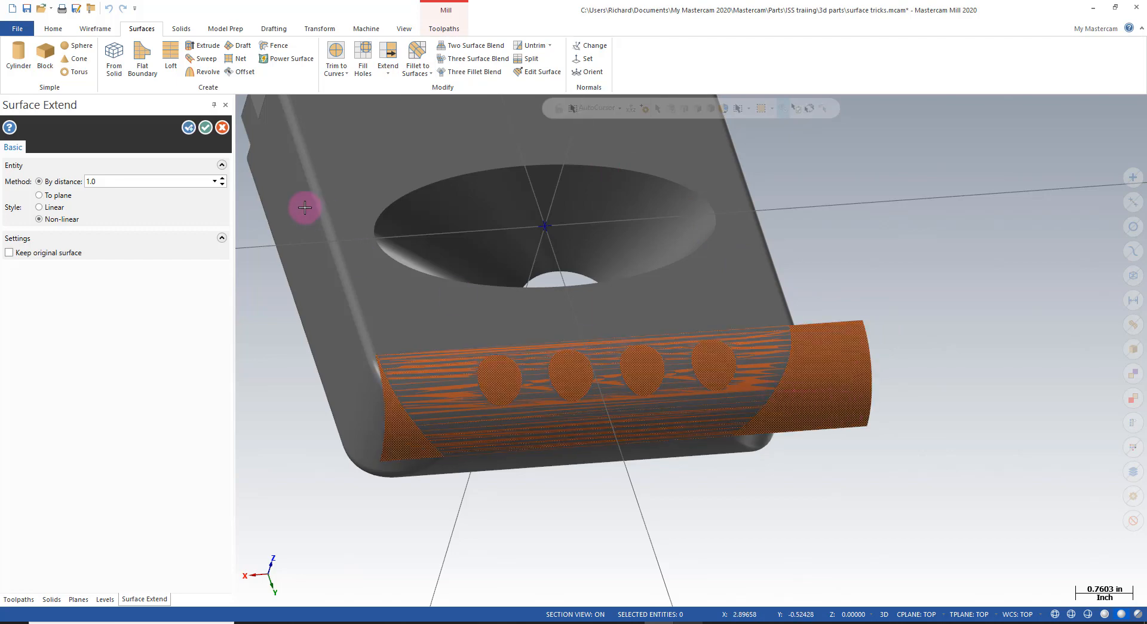
pyautogui.click(162, 183)
pyautogui.write('.1')
pyautogui.press('Return')
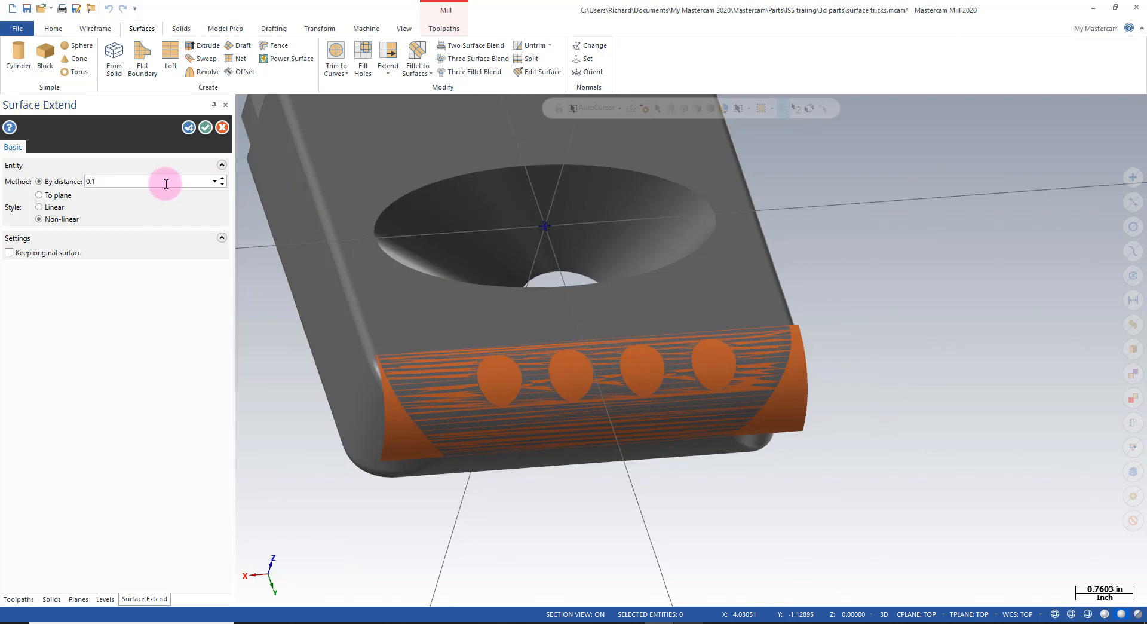
# Step: Extend the curved surface by 0.1 from its opposite, left-hand end edge as well
pyautogui.click(389, 438)
pyautogui.click(383, 439)
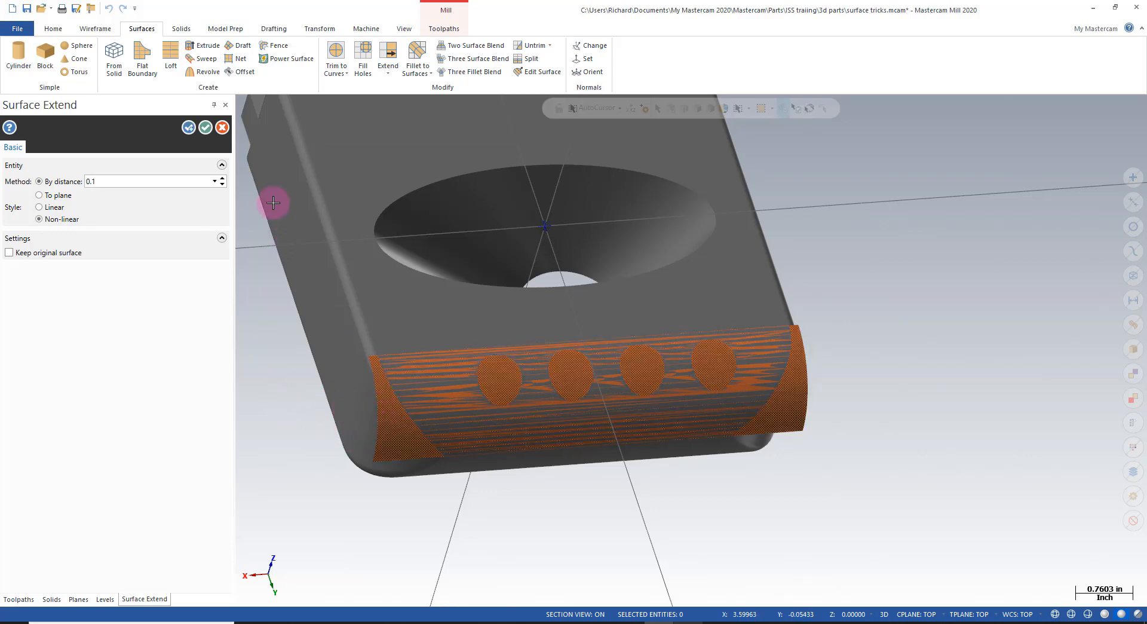
pyautogui.click(203, 128)
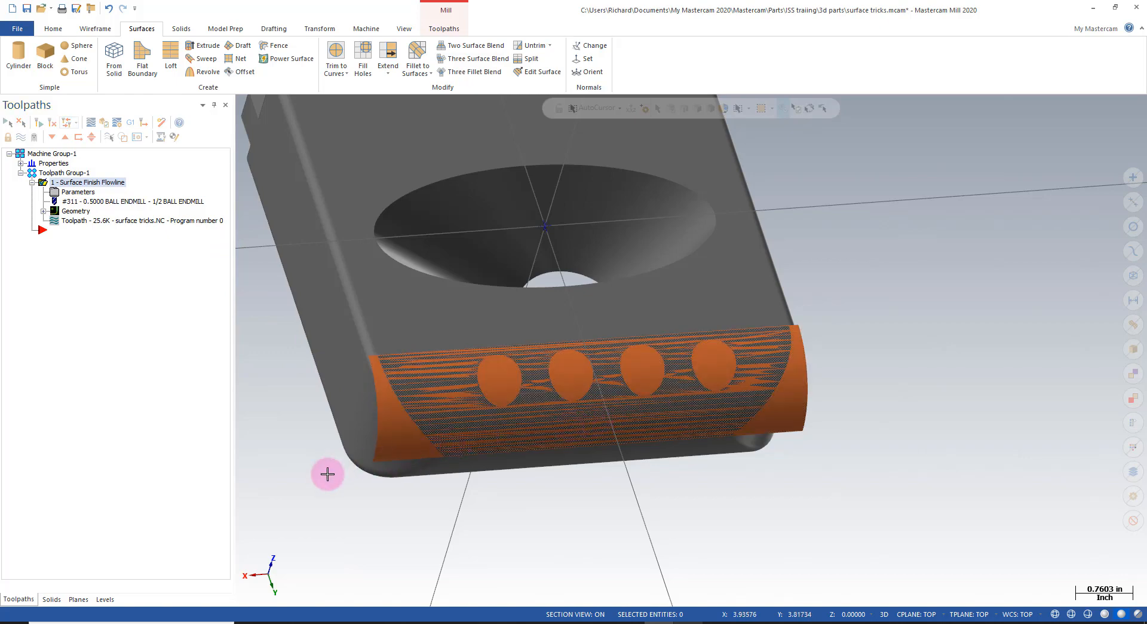
# Step: Inspect both extended ends of the surface against the solid and backplot the existing Surface Finish Flowline toolpath
pyautogui.moveTo(325, 474); pyautogui.dragTo(348, 351, button='middle')
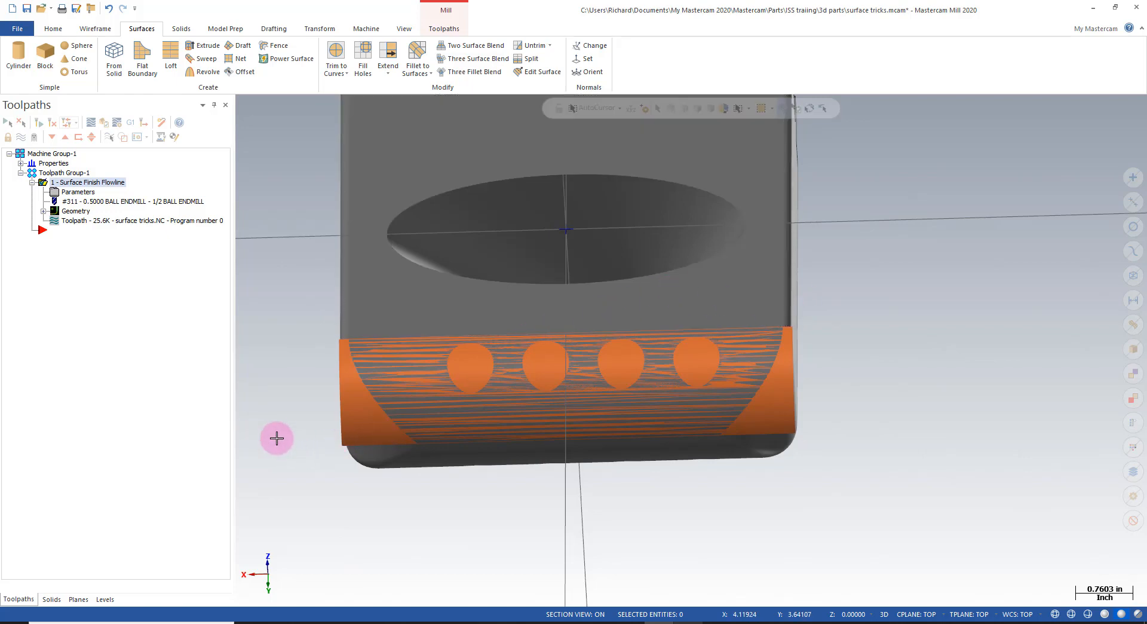
pyautogui.moveTo(276, 438); pyautogui.dragTo(315, 352, button='middle')
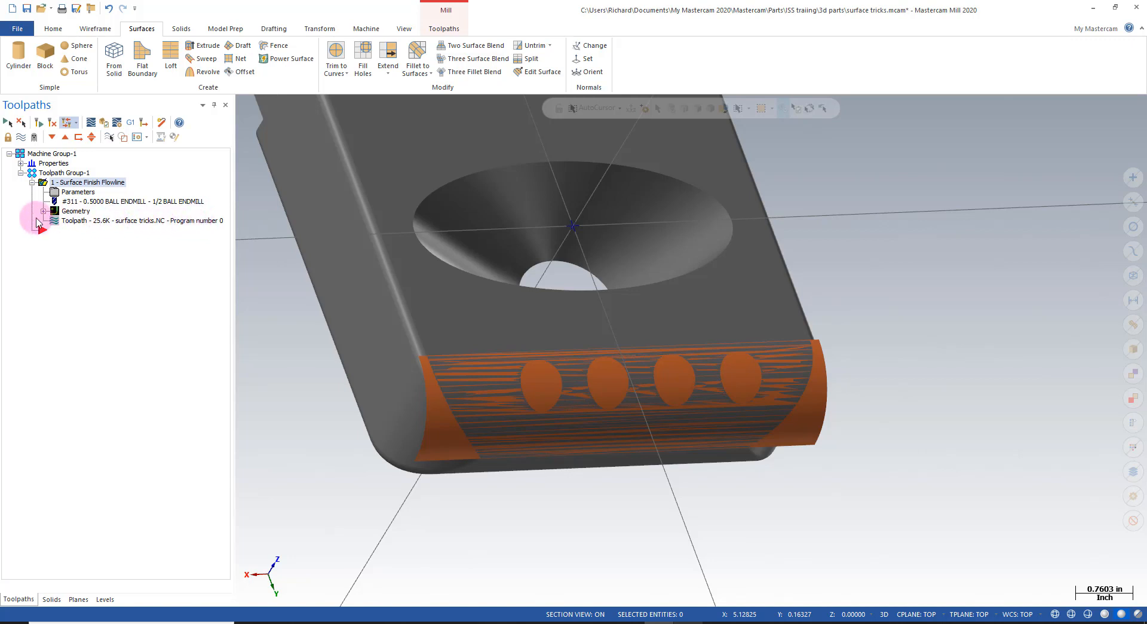
pyautogui.click(174, 140)
pyautogui.click(243, 105)
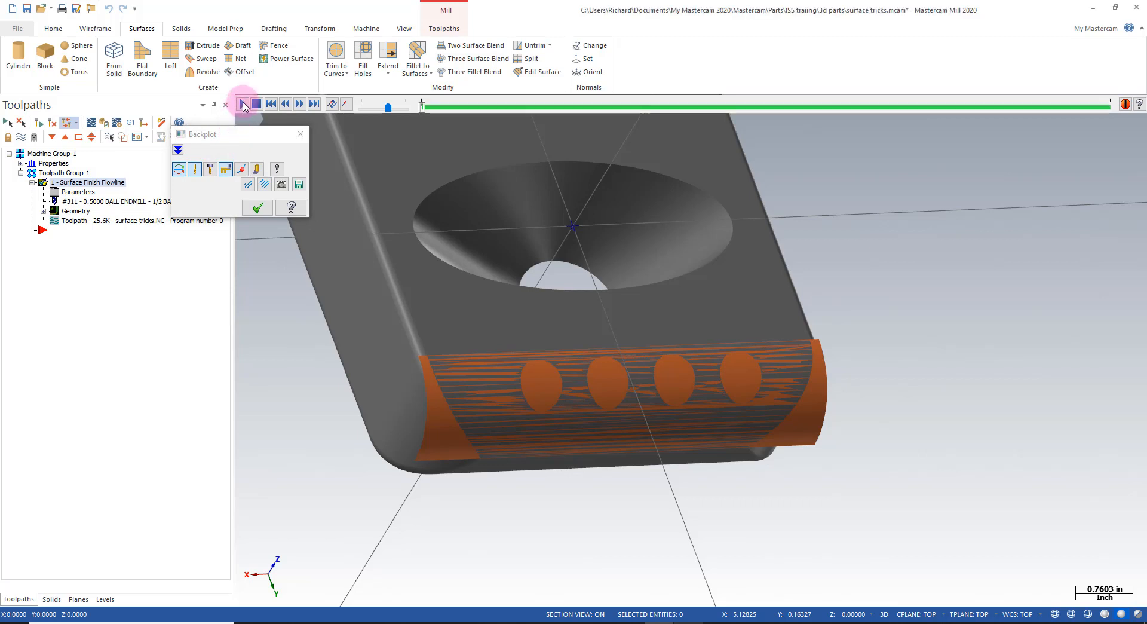
pyautogui.click(241, 170)
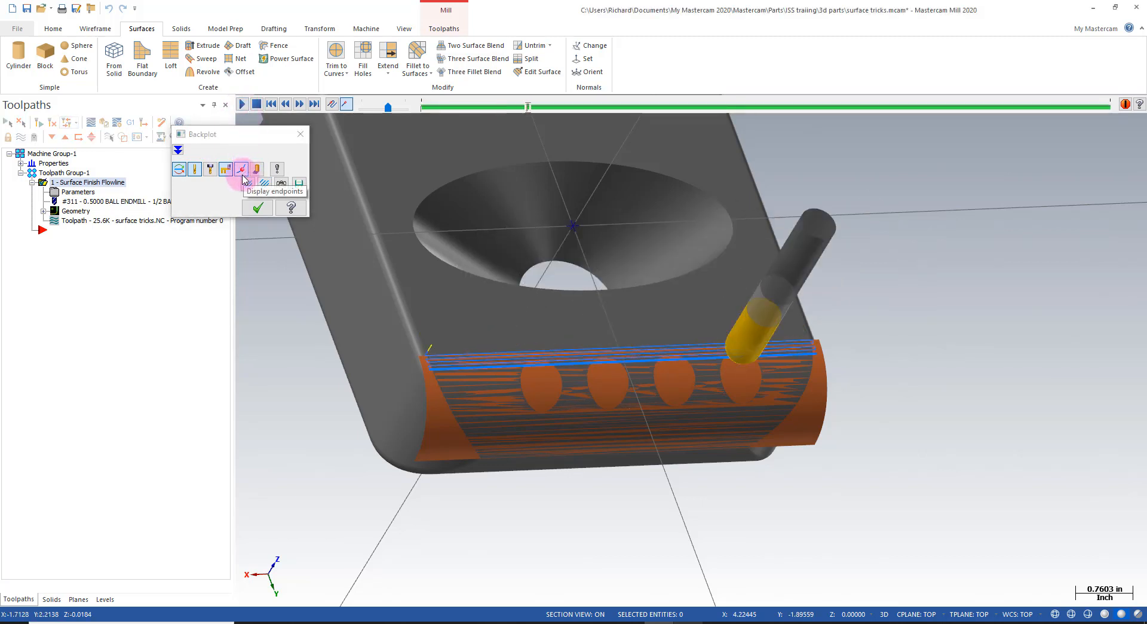
pyautogui.click(269, 210)
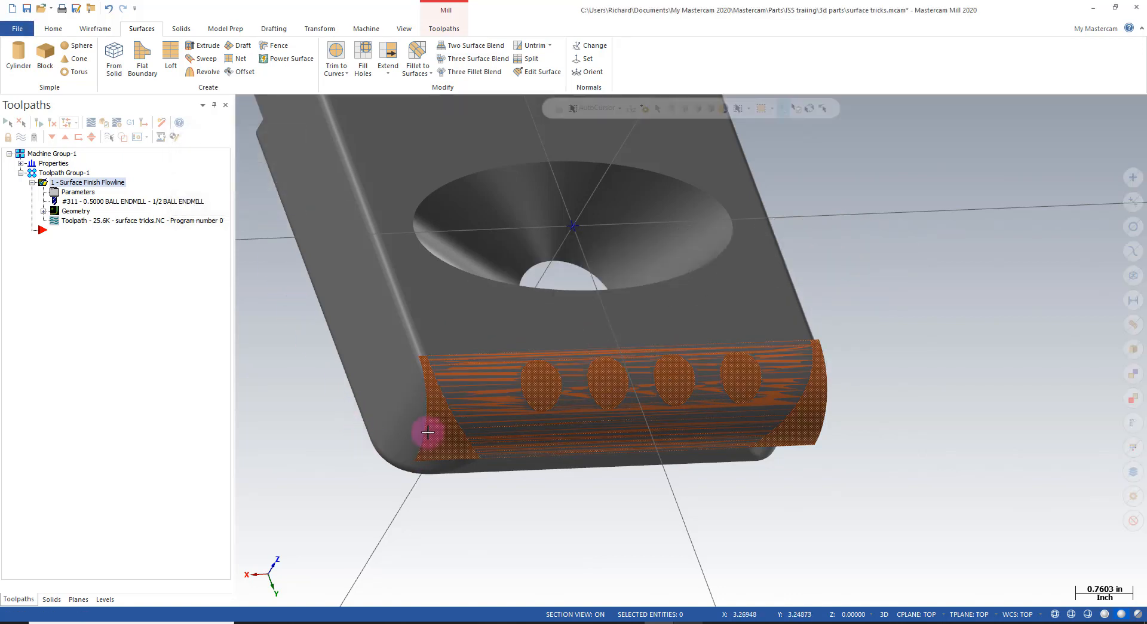
# Step: Replace the Surface Finish Flowline toolpath's drive surface with the extended curved surface and regenerate the toolpath
pyautogui.click(76, 213)
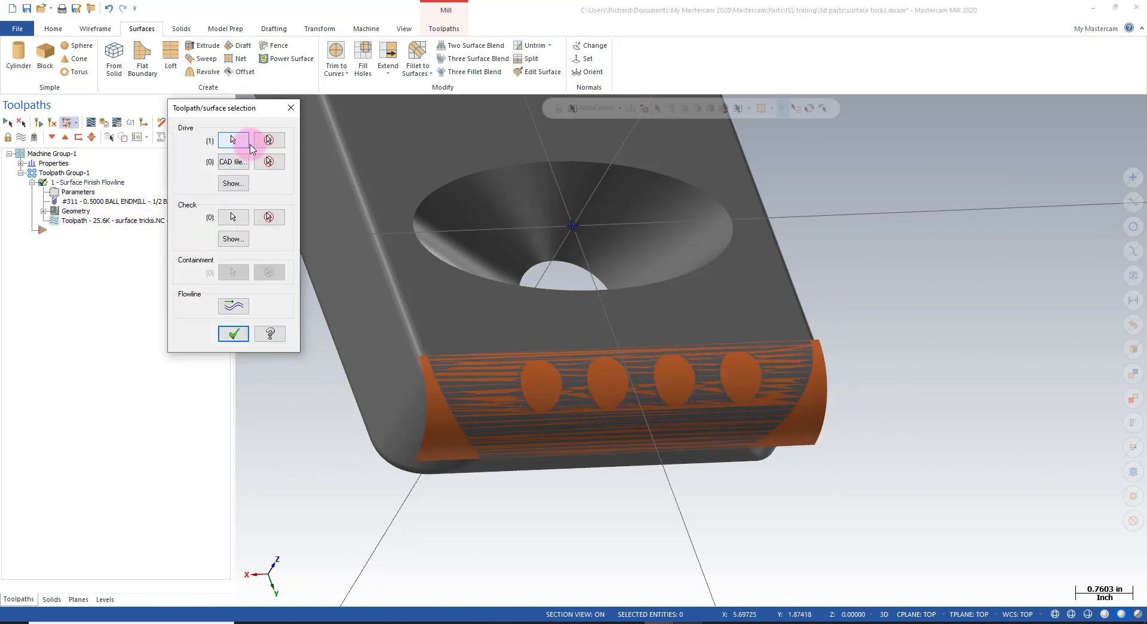
pyautogui.click(269, 141)
pyautogui.click(234, 141)
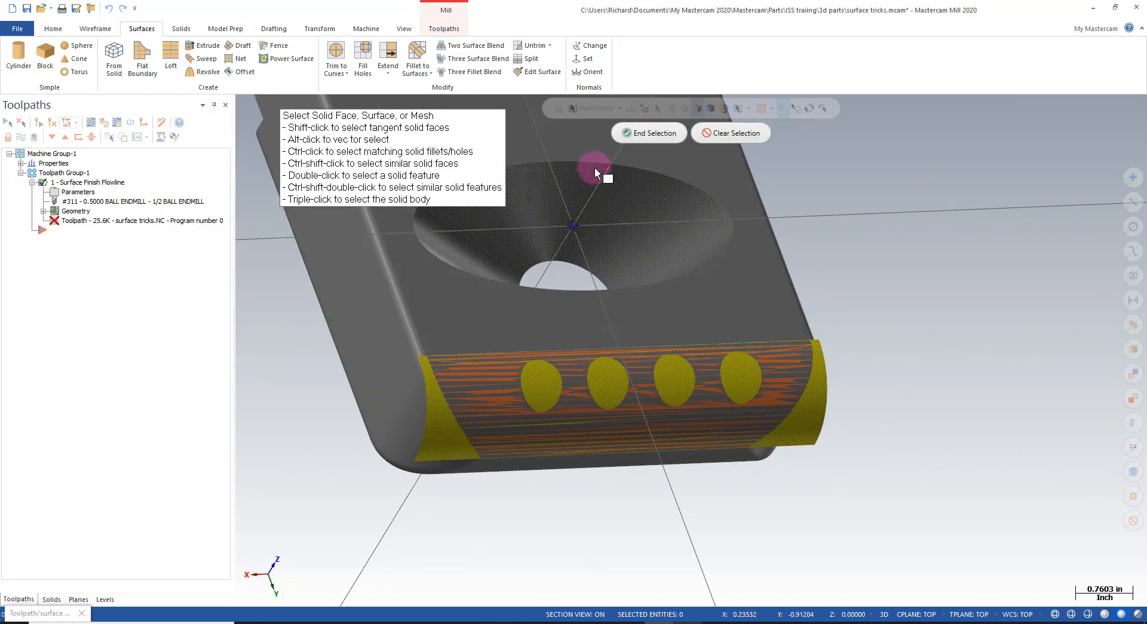
pyautogui.click(643, 132)
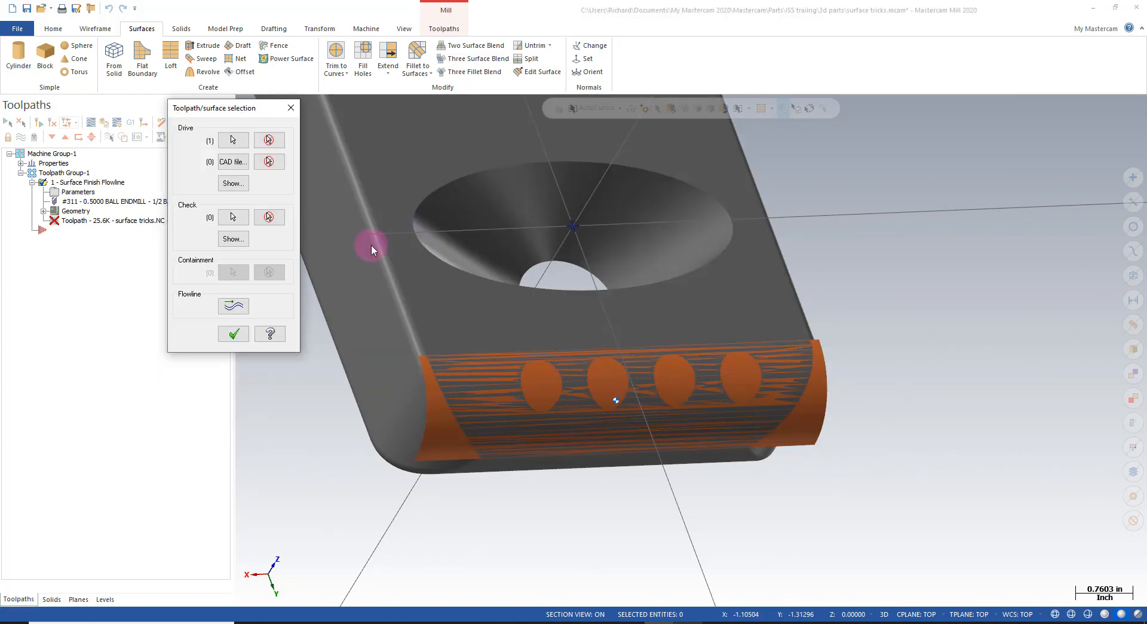
pyautogui.click(234, 333)
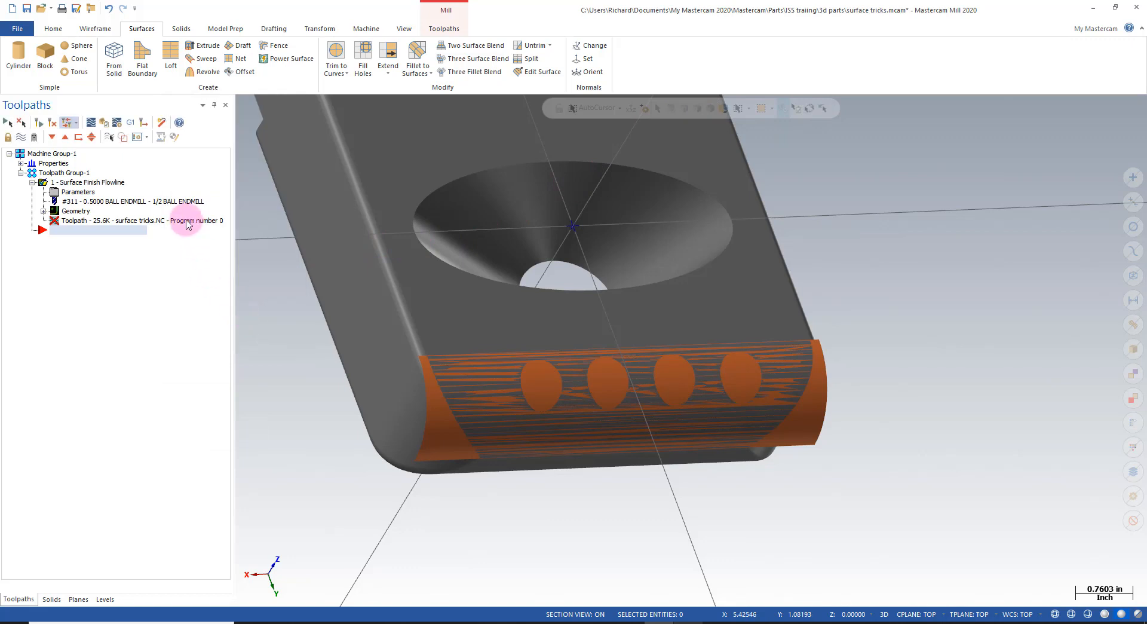
pyautogui.click(53, 123)
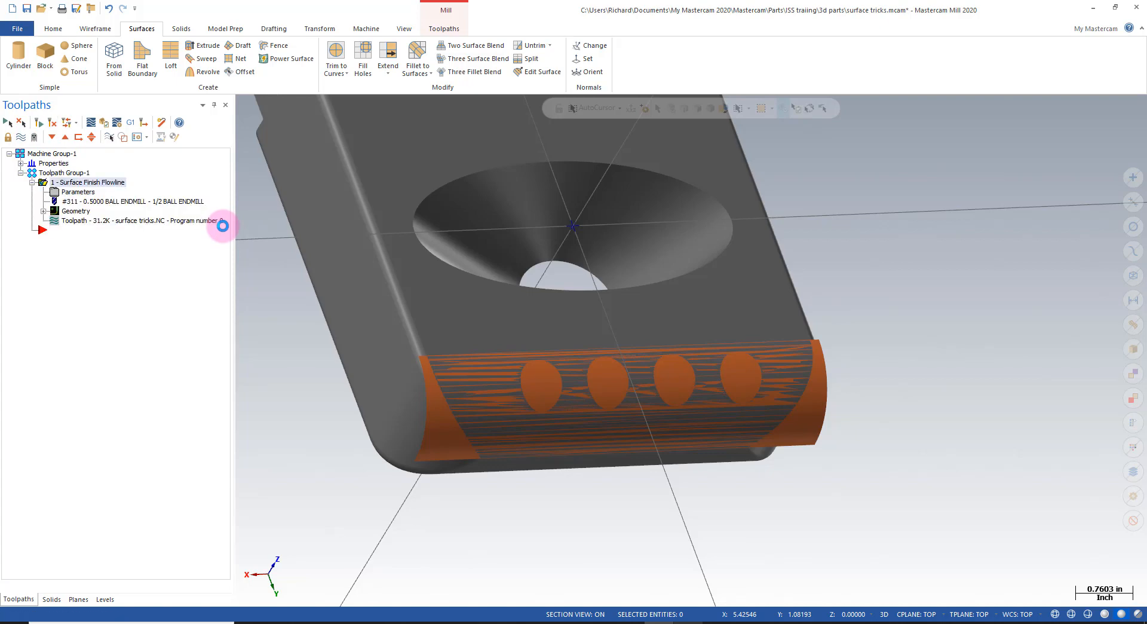
# Step: Display the regenerated Surface Finish Flowline toolpath on the part and open its backplot
pyautogui.hotkey('alt', 't')
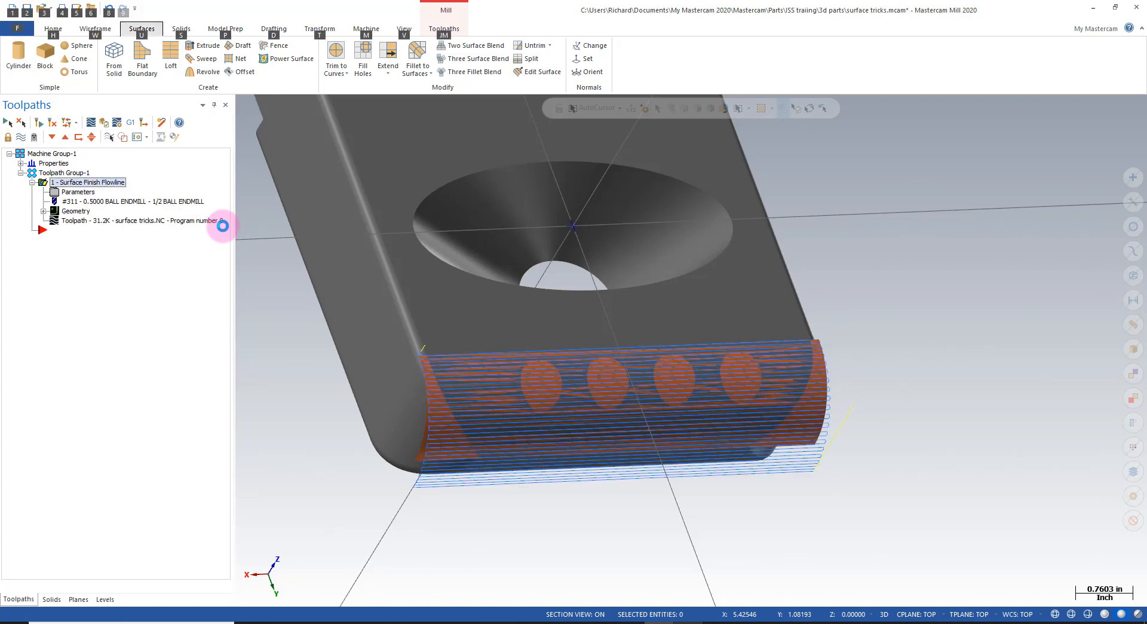
pyautogui.moveTo(291, 330)
pyautogui.mouseDown(button='middle')
pyautogui.moveTo(204, 322)
pyautogui.moveTo(242, 331)
pyautogui.mouseUp(button='middle')
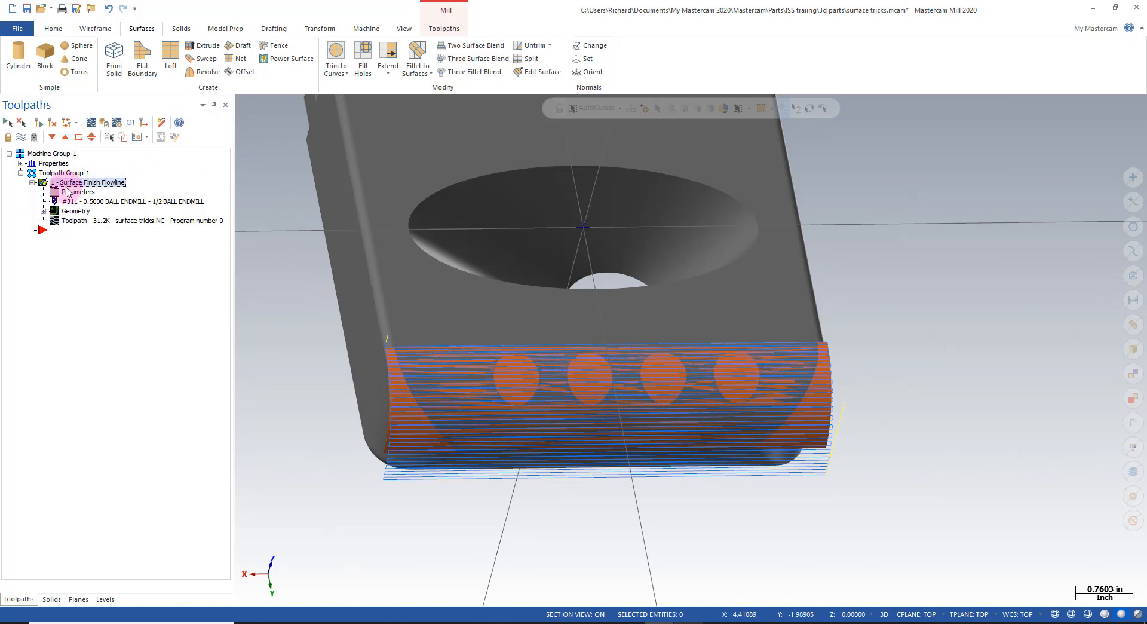
pyautogui.click(57, 221)
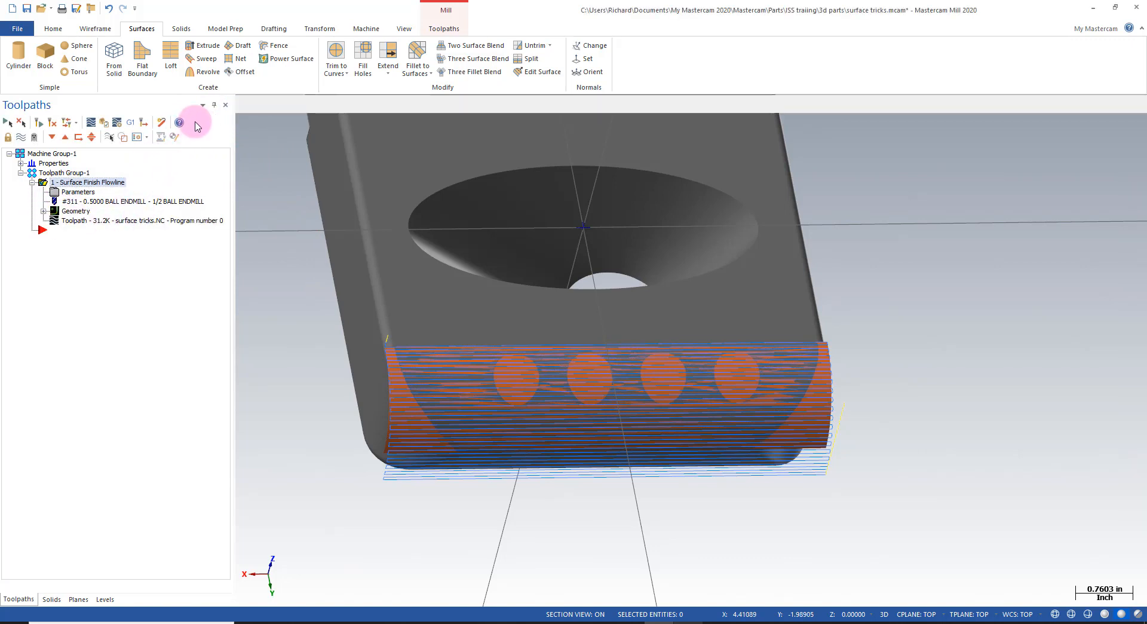